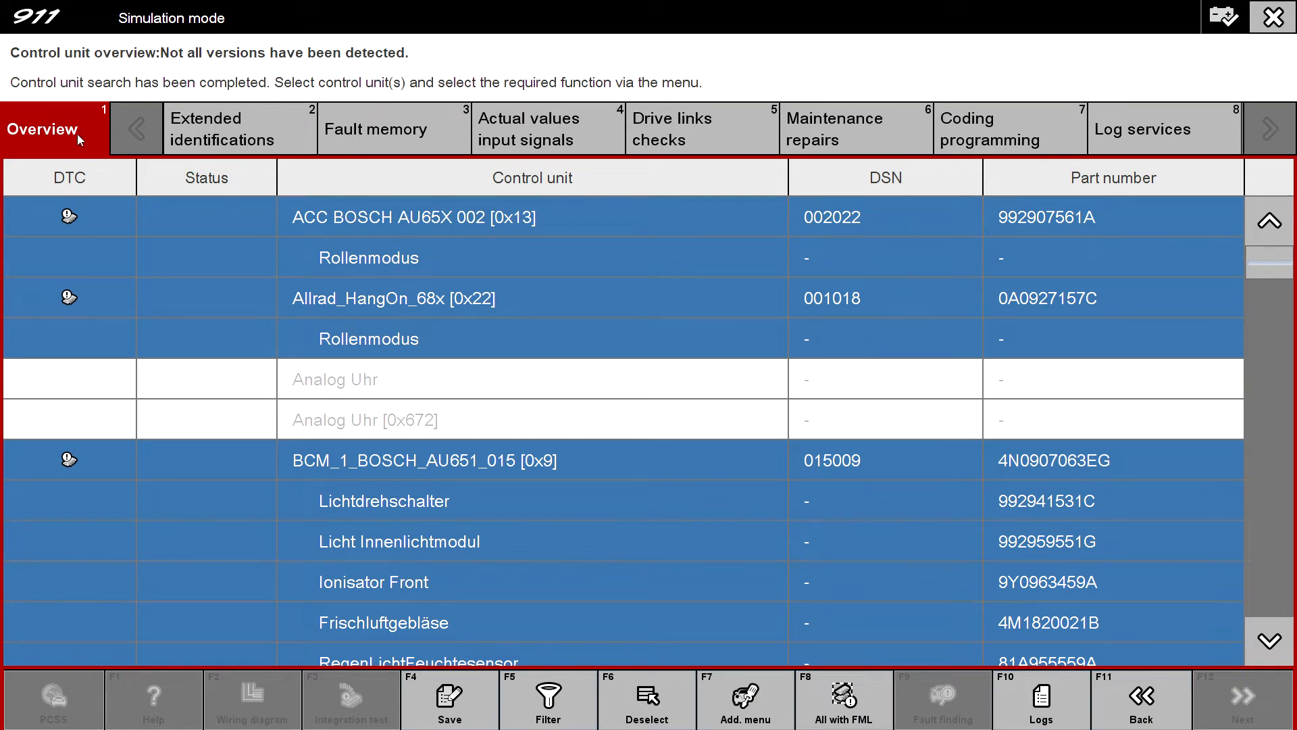
# - Return from the control unit overview to the control unit selection
pyautogui.scroll(-2, 877, 500)
pyautogui.scroll(2, 877, 500)
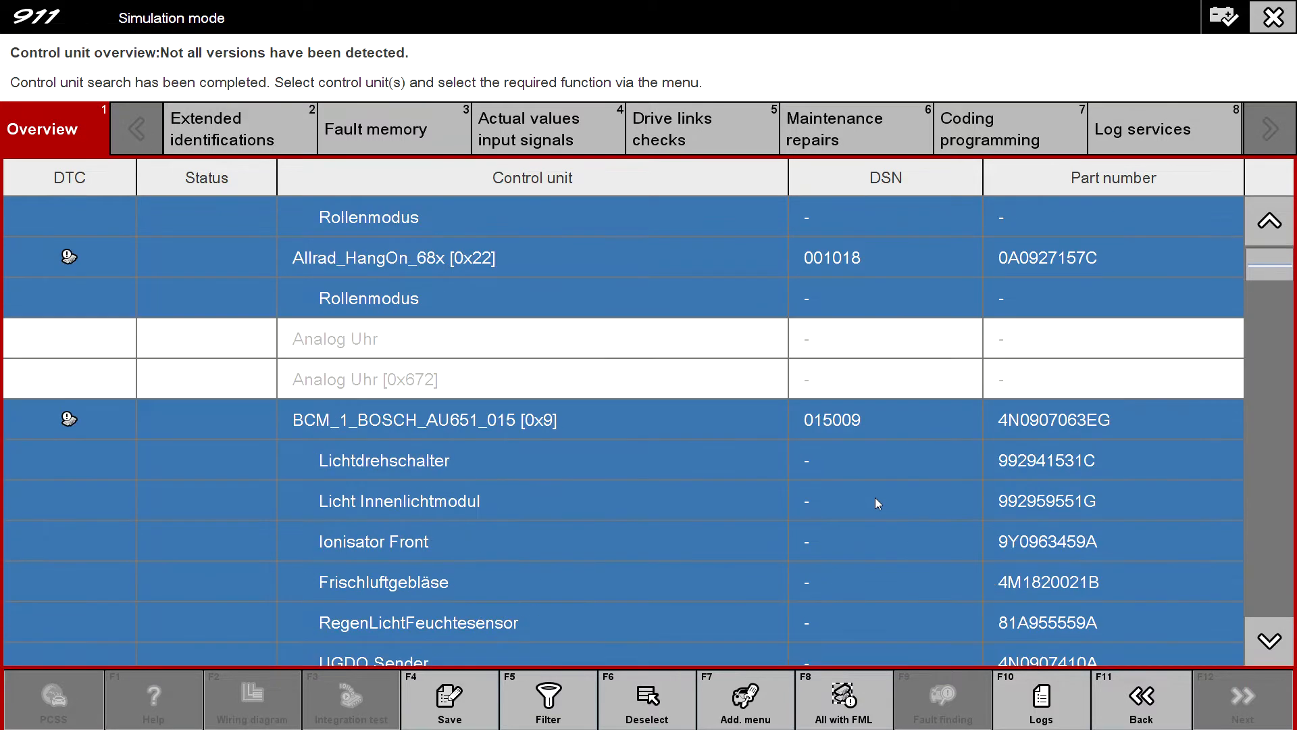
pyautogui.click(1165, 703)
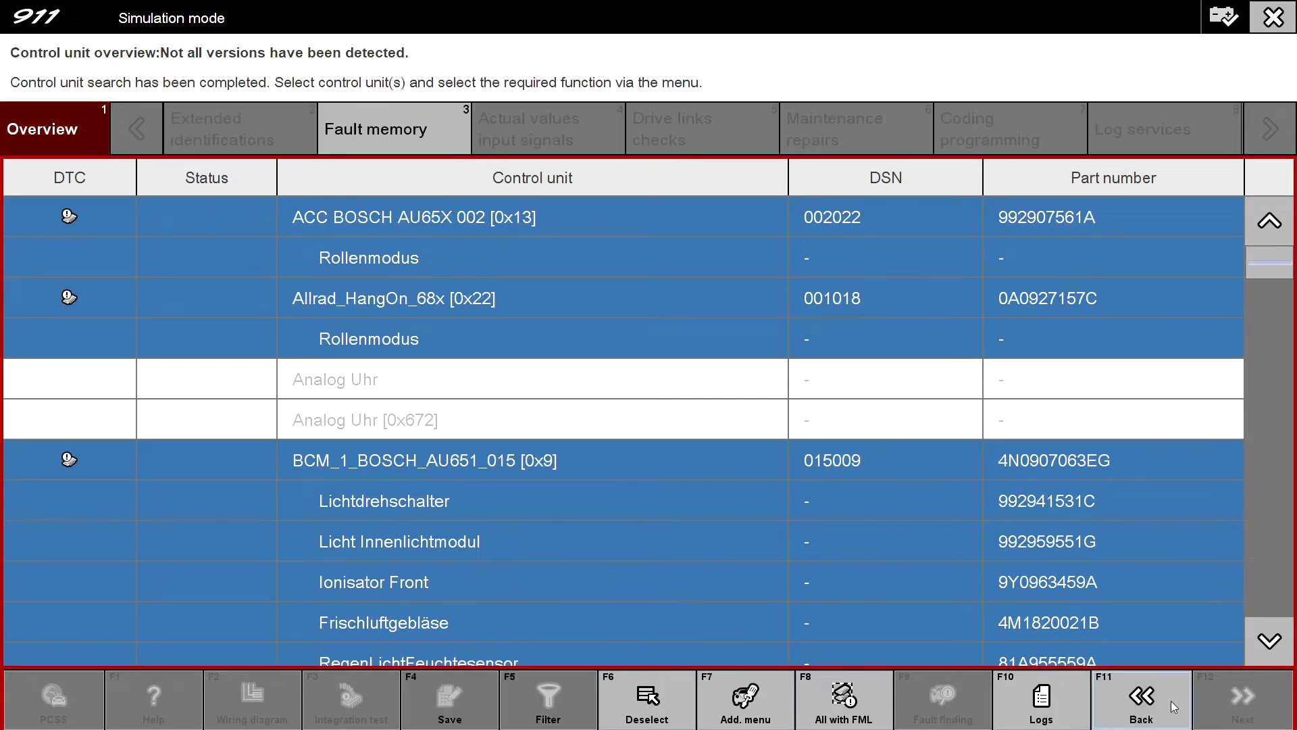
# - Select all control units in the selection list
pyautogui.click(447, 219)
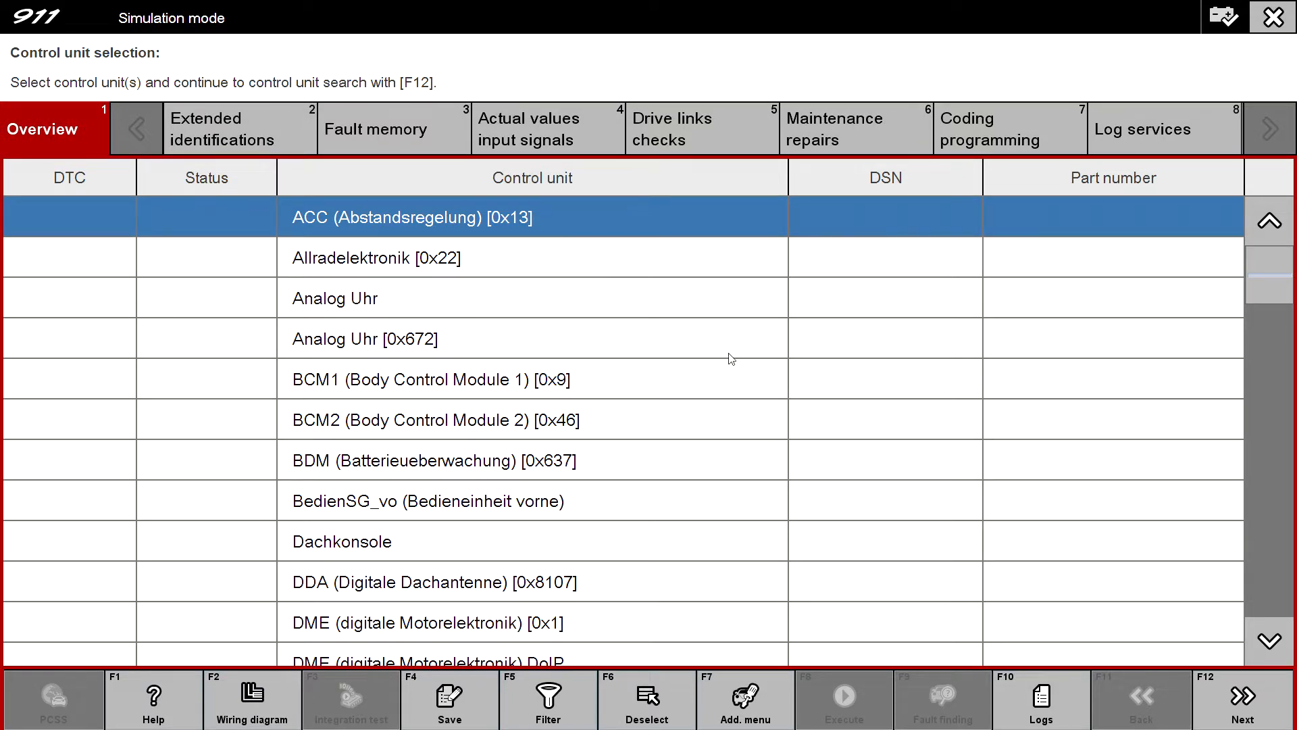
pyautogui.click(397, 249)
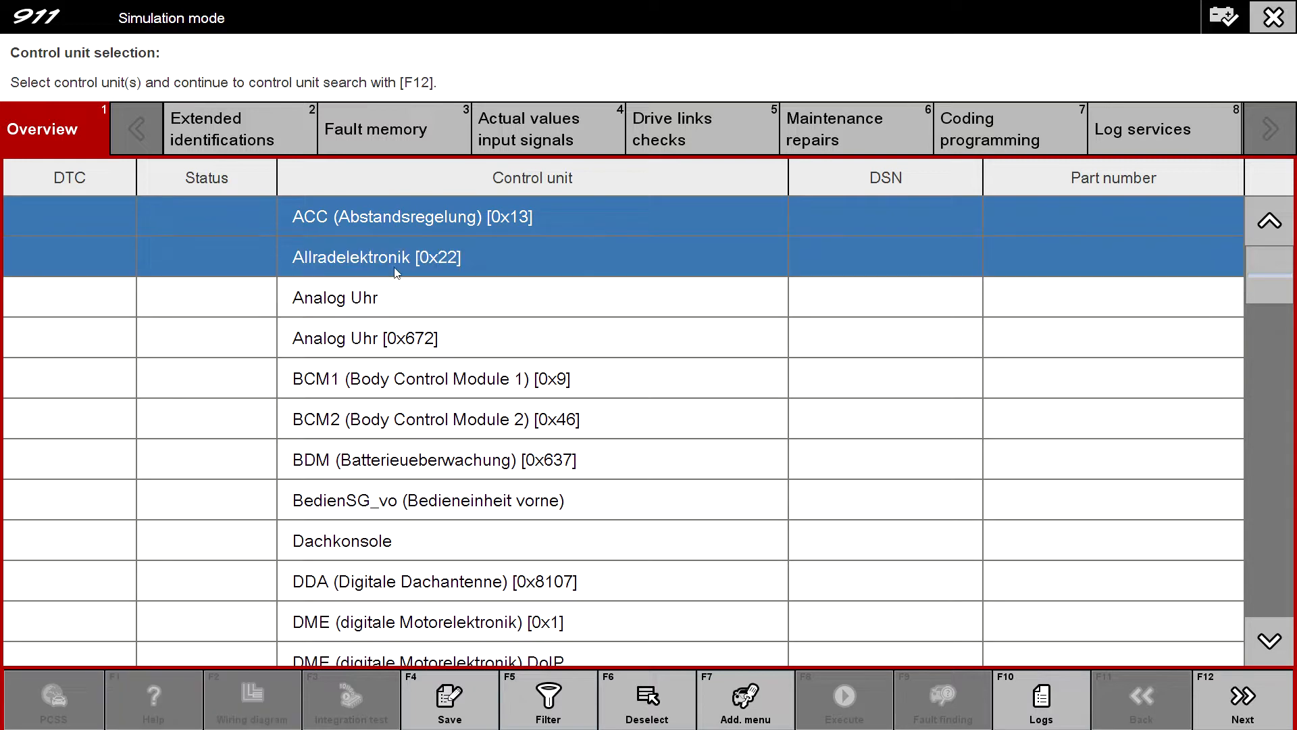
pyautogui.click(400, 230)
pyautogui.hotkey('ctrl', 'a')
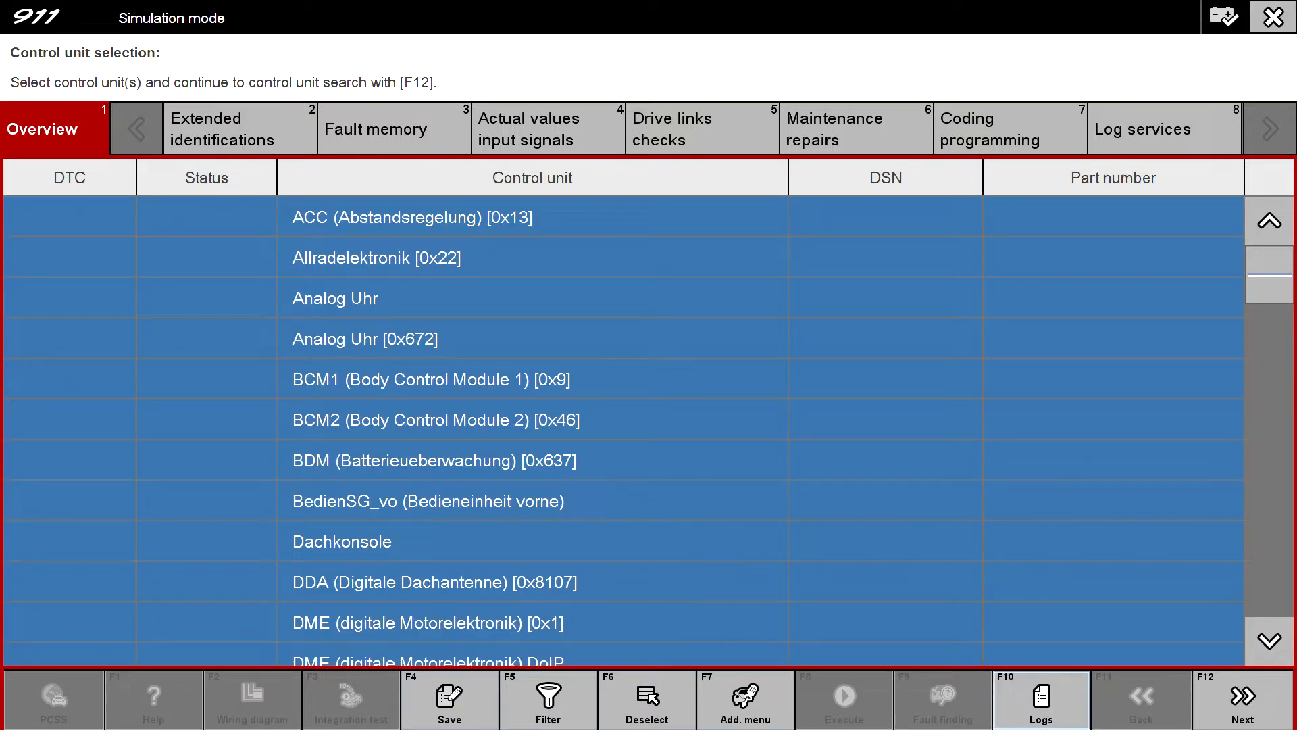
# - Start recording a Simulation data log and return to the control unit selection
pyautogui.click(1040, 692)
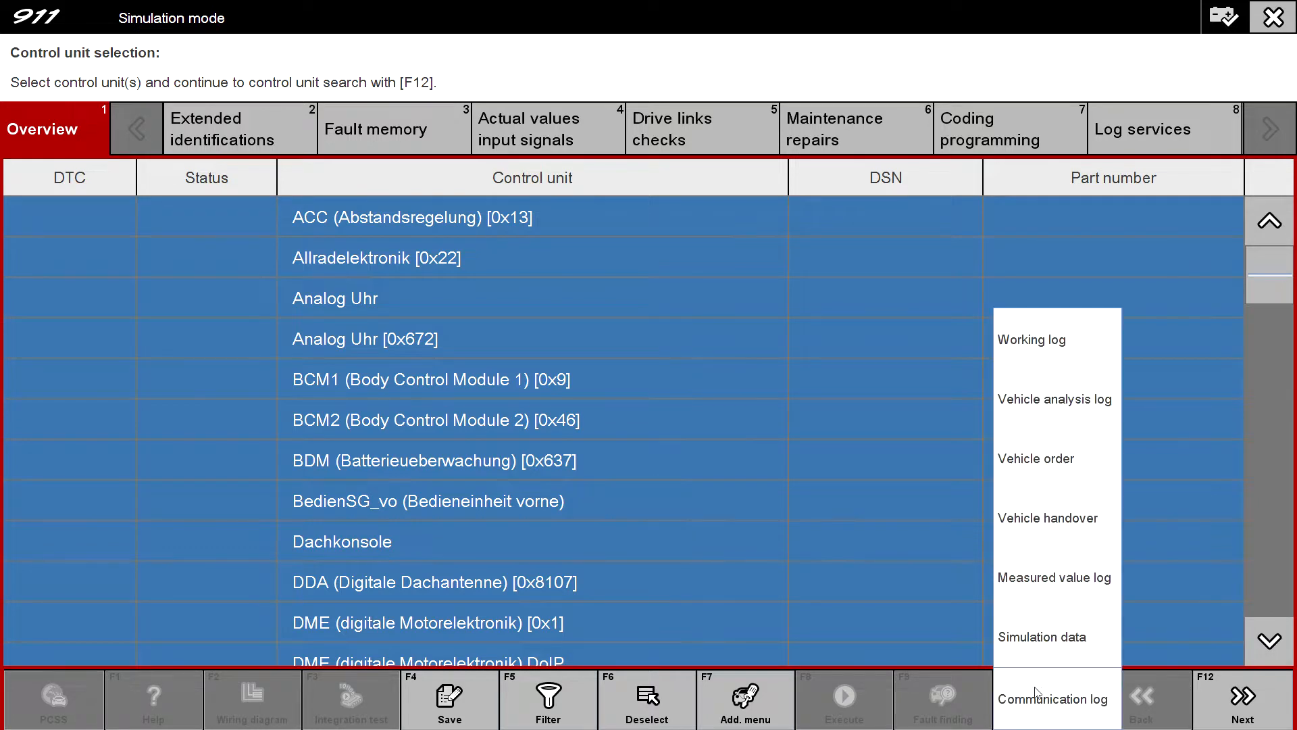
pyautogui.click(1049, 638)
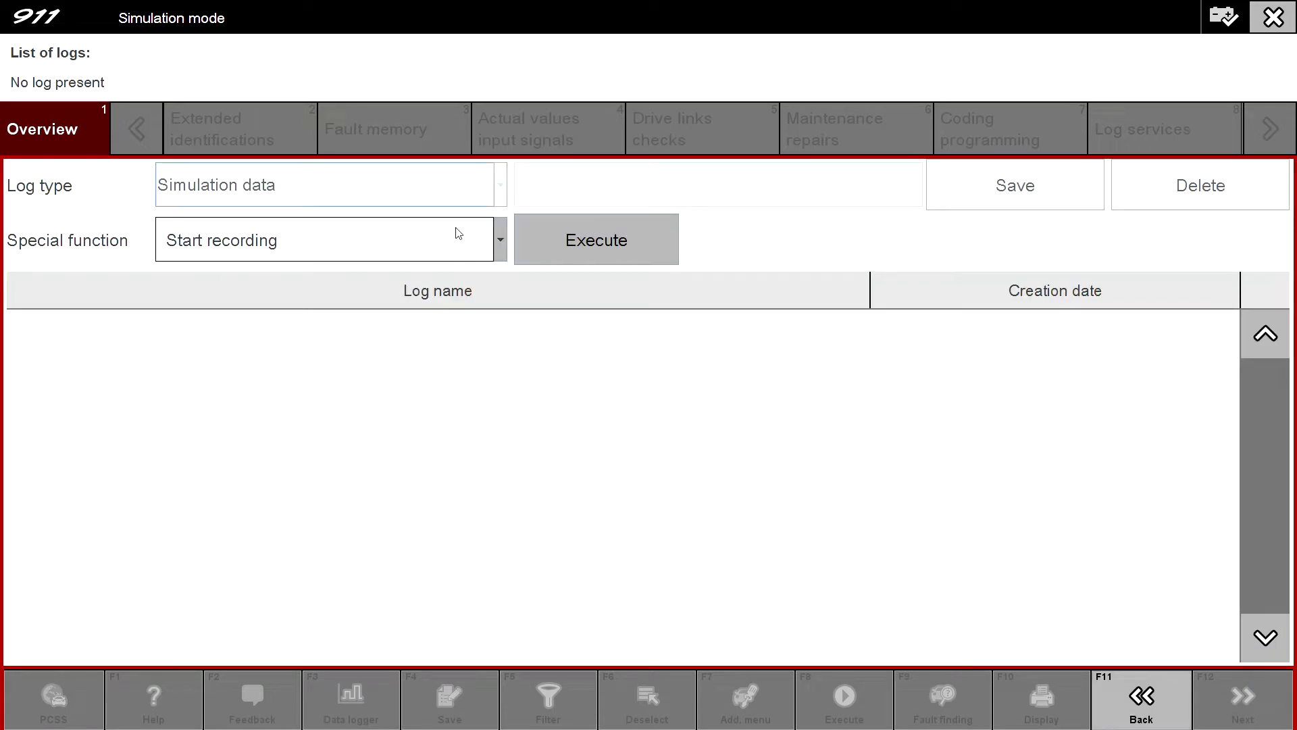
pyautogui.click(223, 242)
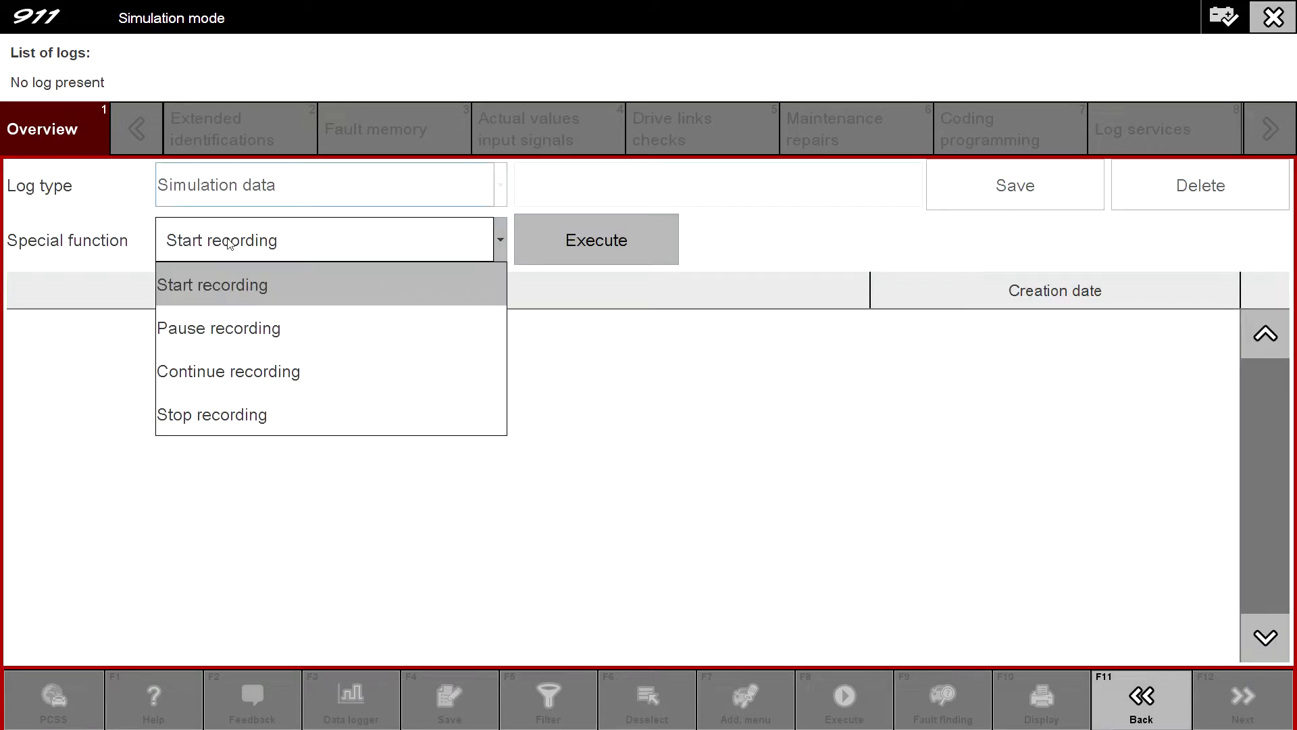
pyautogui.click(201, 289)
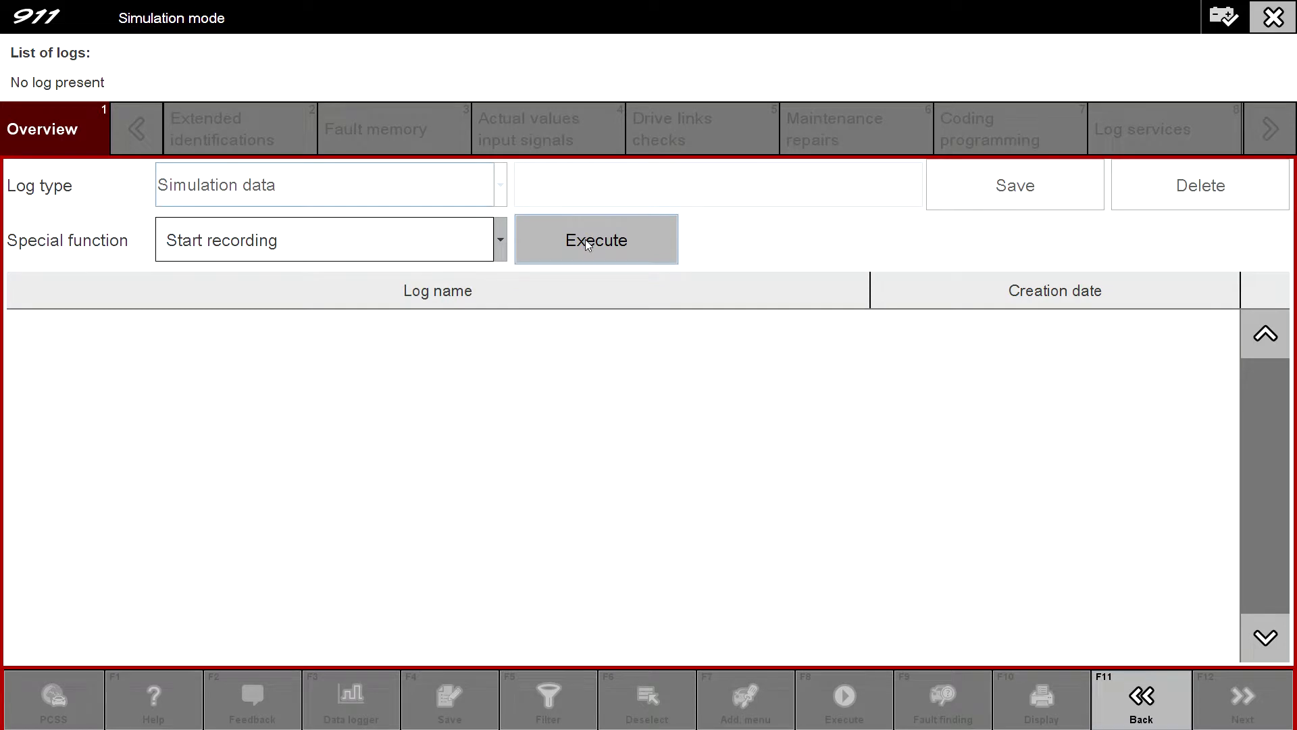
pyautogui.click(586, 242)
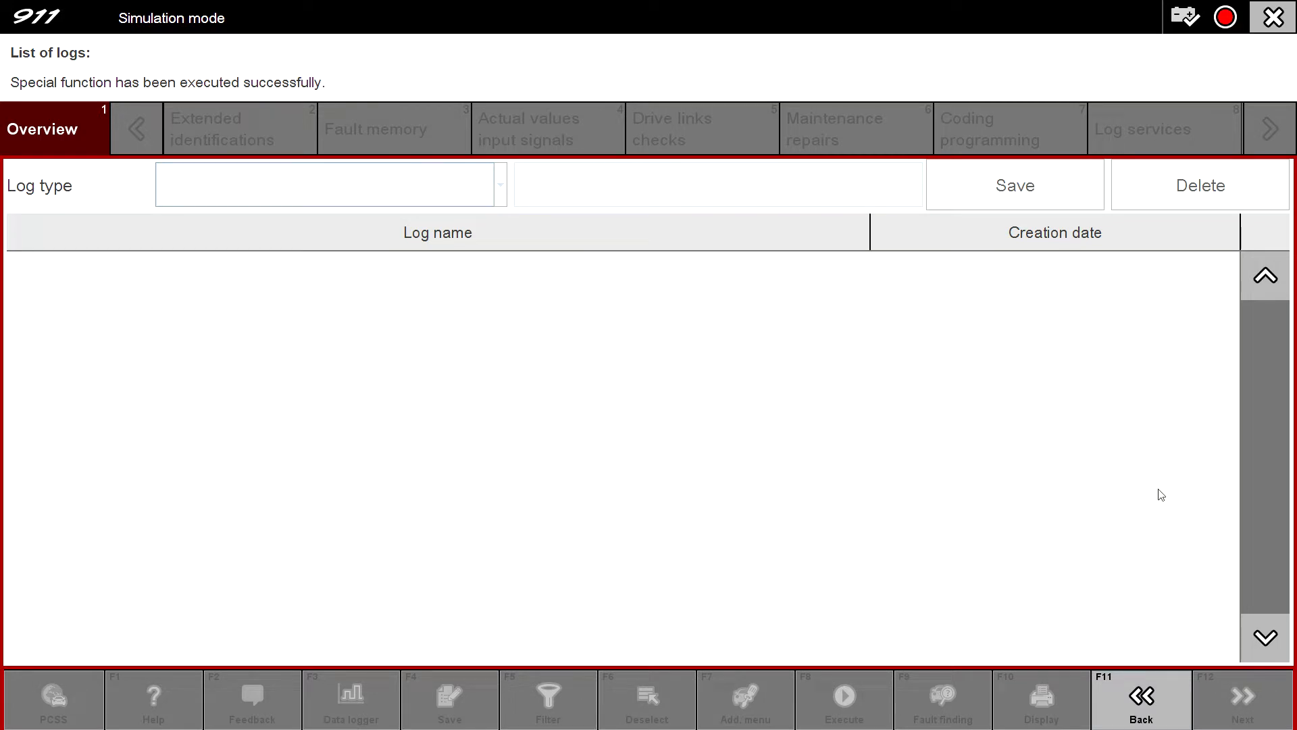
pyautogui.click(1174, 688)
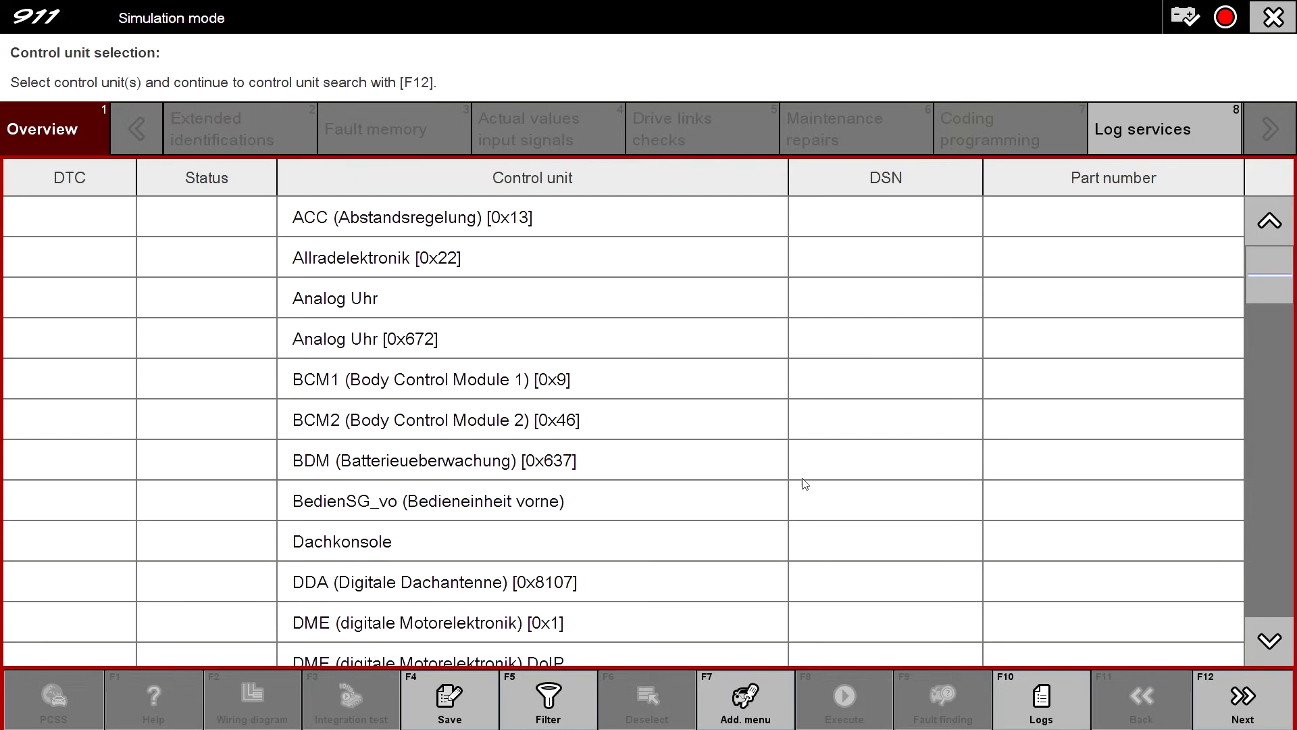
# - Select all control units and run the control unit search
pyautogui.click(454, 338)
pyautogui.hotkey('ctrl', 'a')
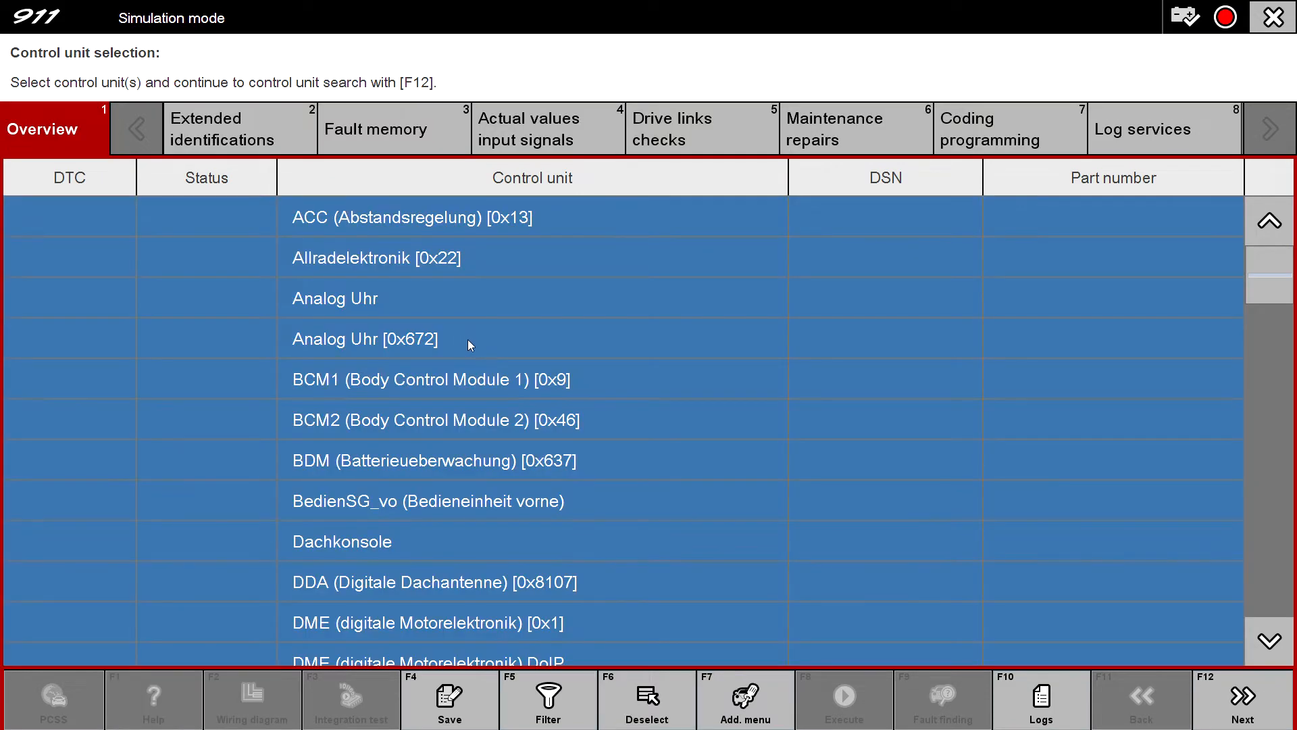
pyautogui.click(1236, 699)
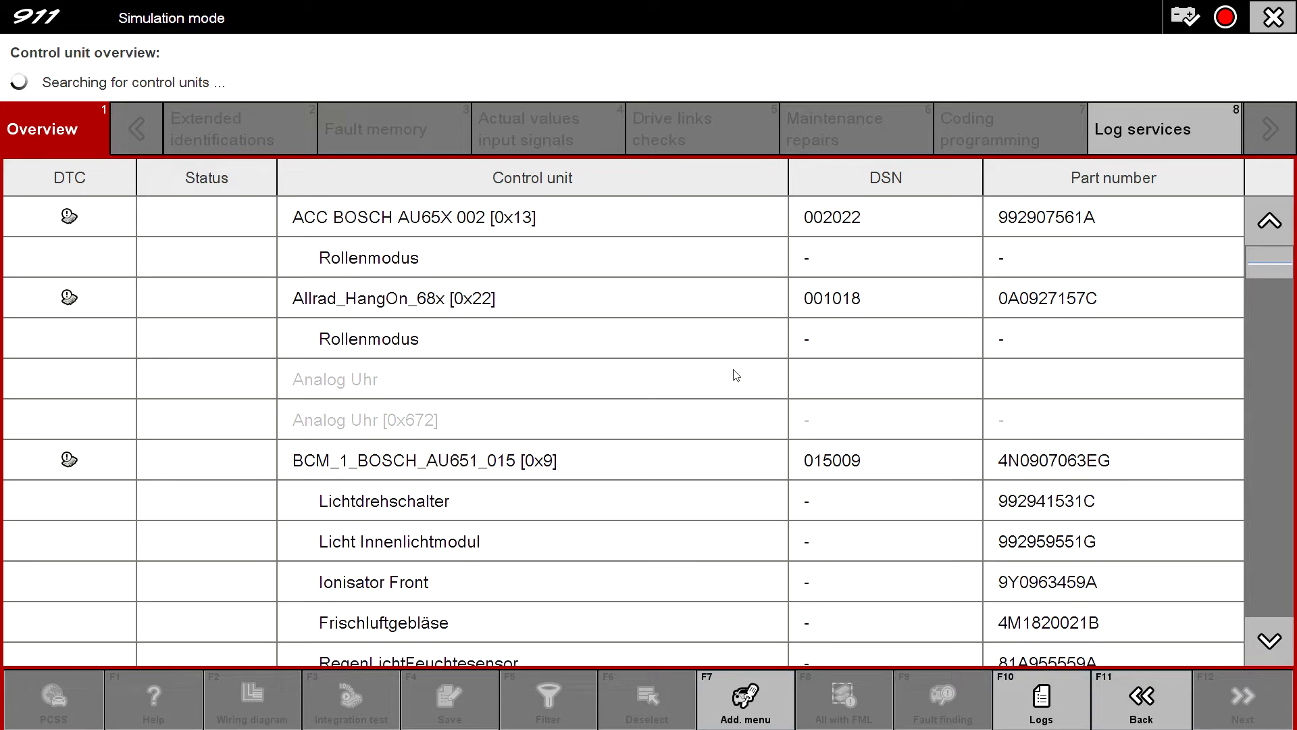
# - Examine the control unit list down to the ZFAS entries and back up, checking DTC, status and part number entries
pyautogui.scroll(-10, 736, 375)
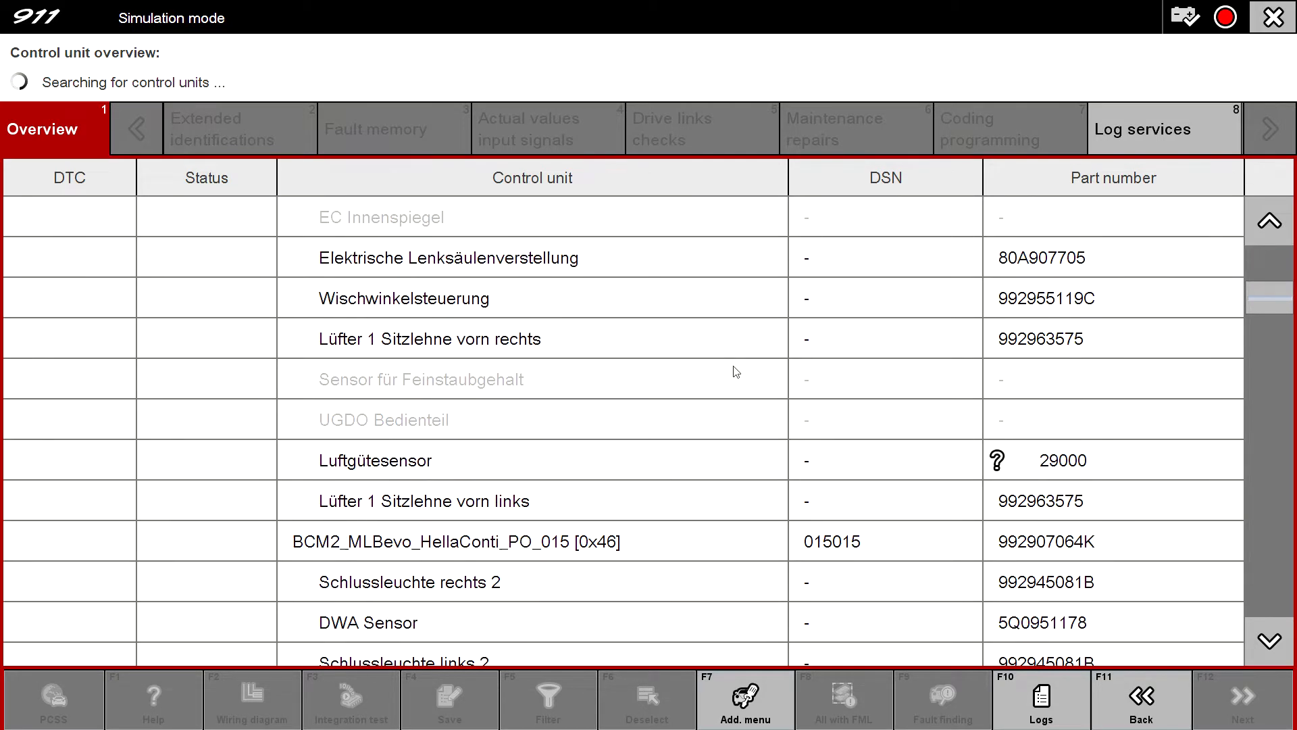
pyautogui.scroll(-15, 736, 371)
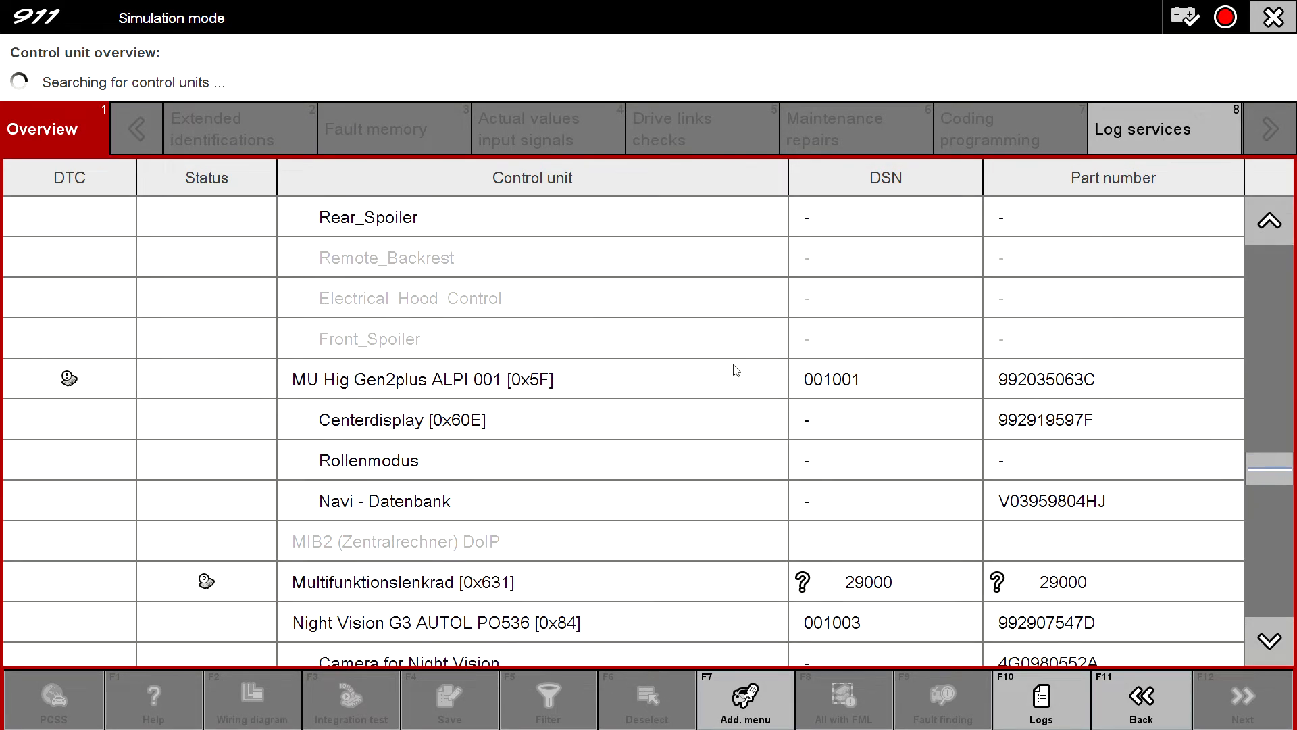
pyautogui.scroll(-4, 737, 371)
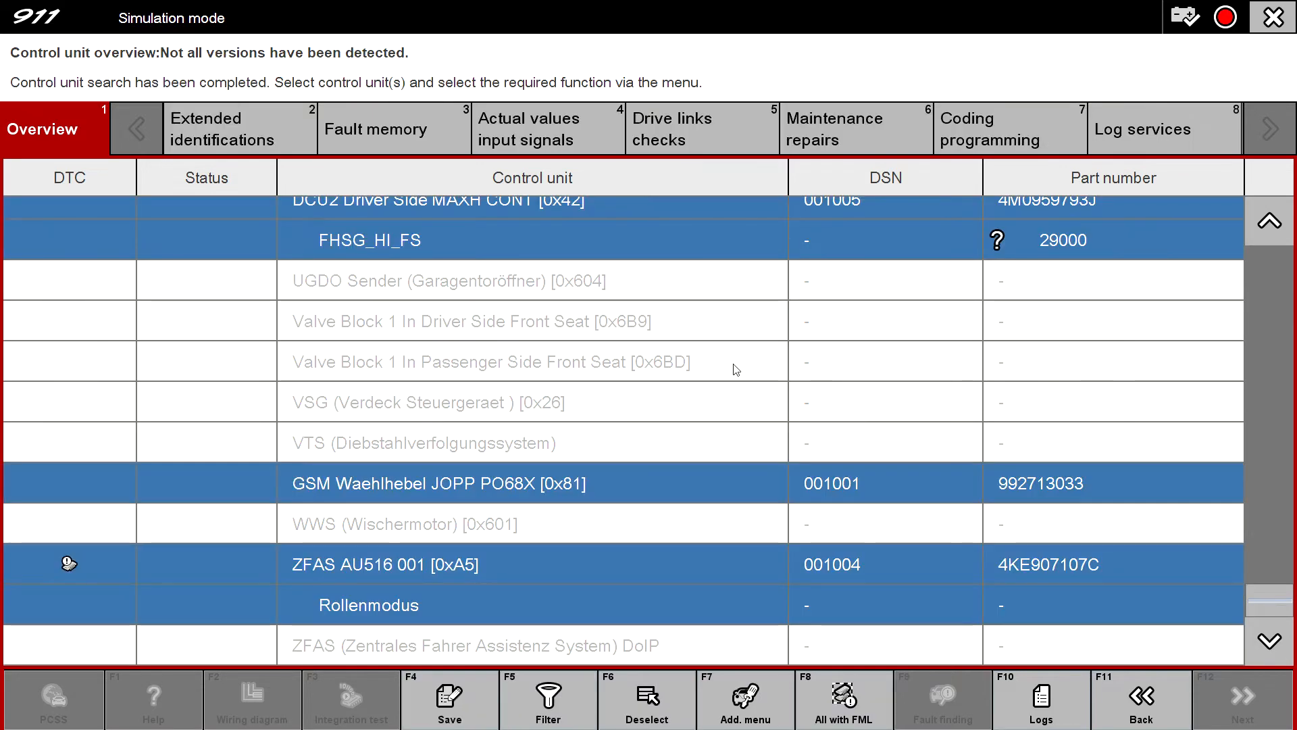
pyautogui.scroll(10, 737, 370)
pyautogui.scroll(12, 735, 369)
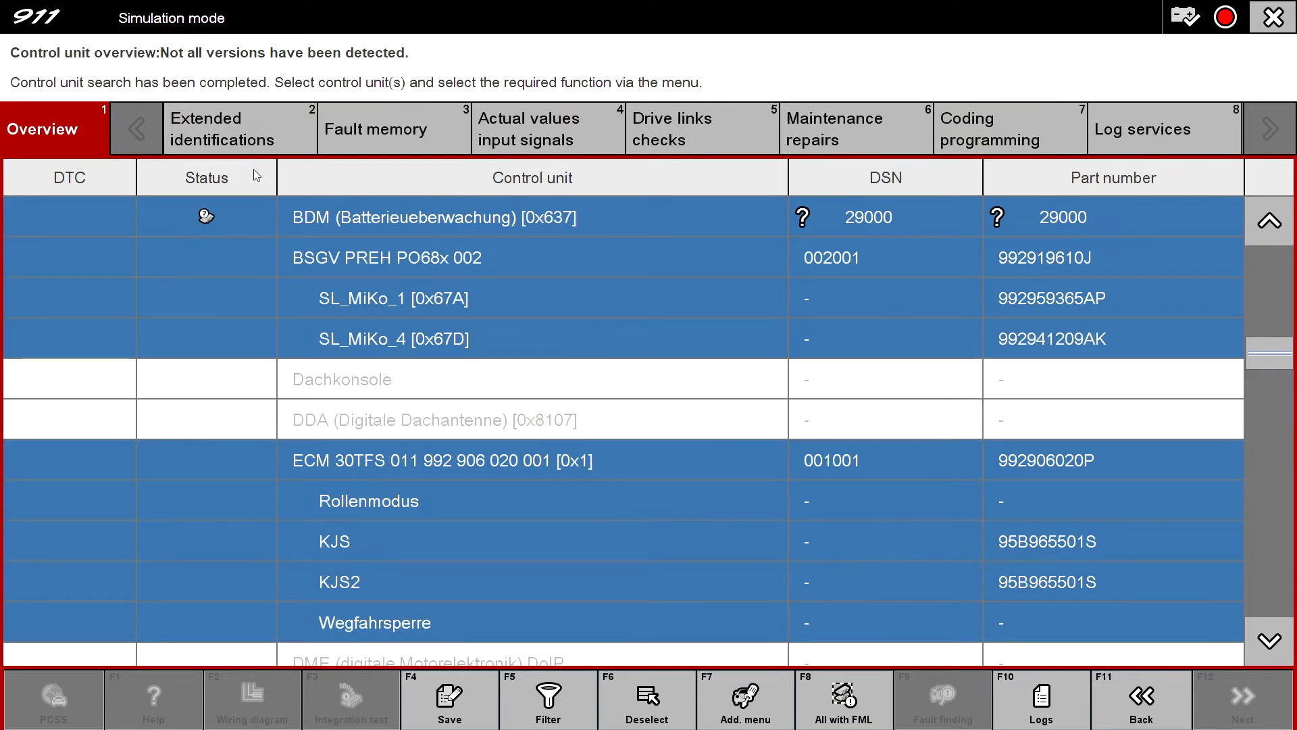
pyautogui.scroll(6, 227, 189)
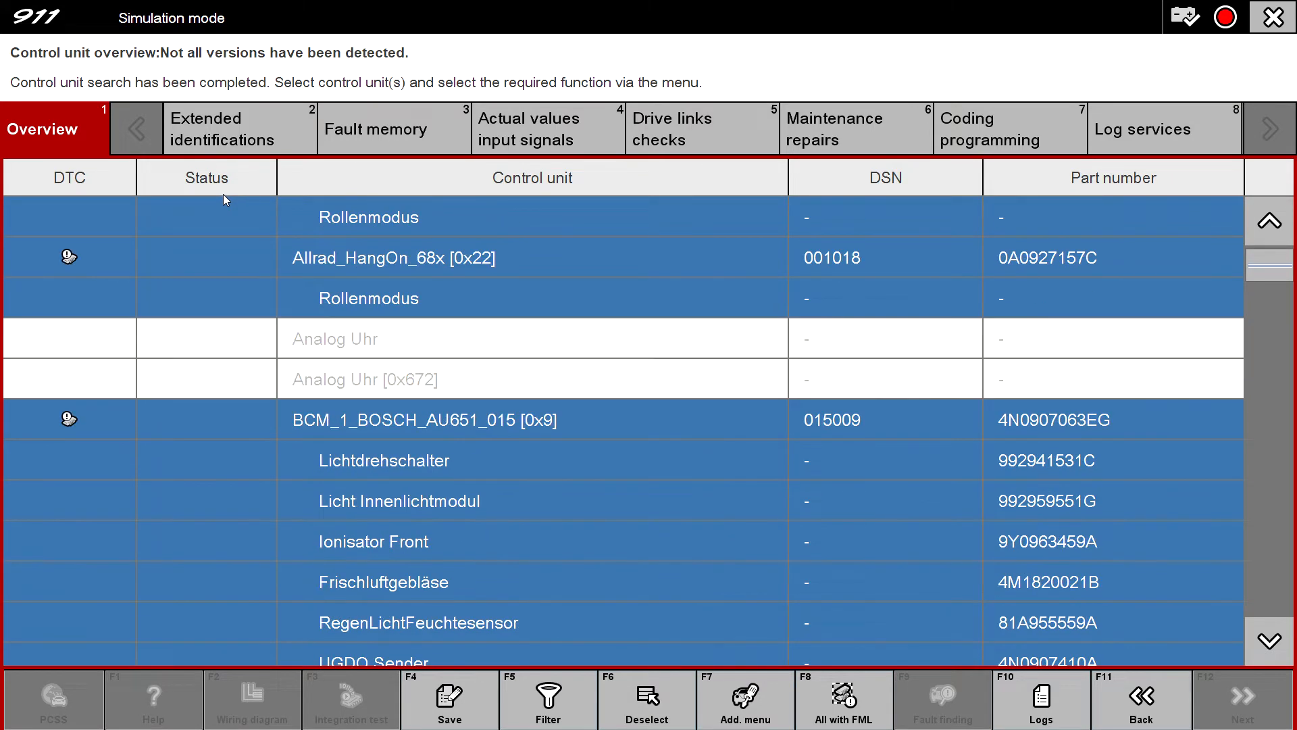
pyautogui.scroll(1, 223, 193)
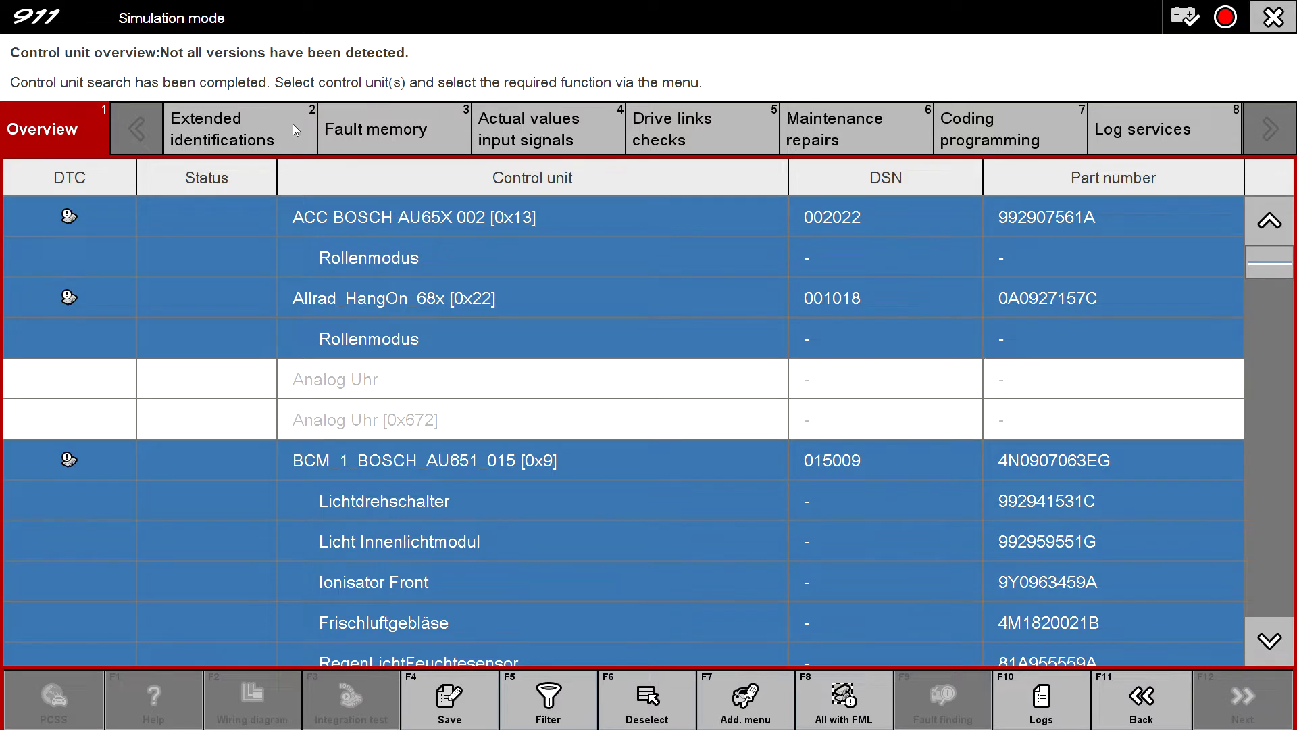
# - Read out the fault memories and the ACSF_Identifier_01 actual value of the ACC BOSCH AU65X 002 control unit
pyautogui.click(405, 132)
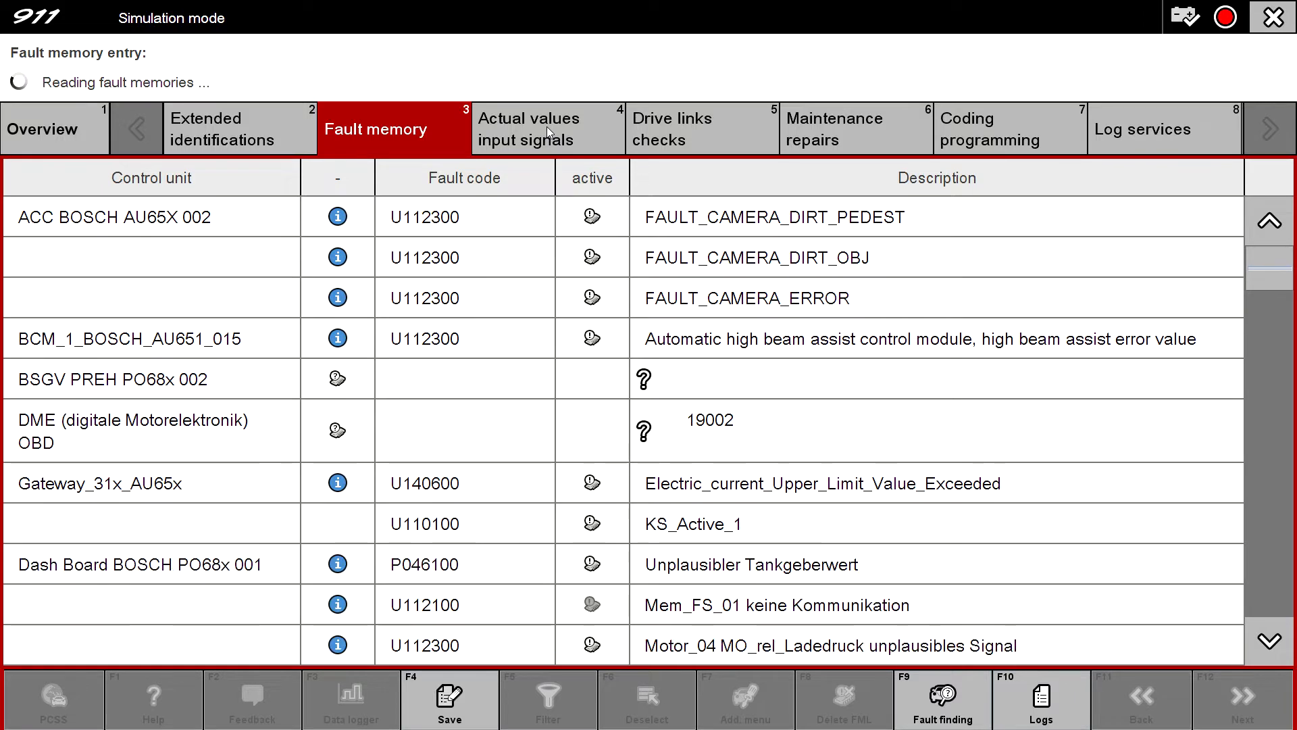
pyautogui.click(547, 132)
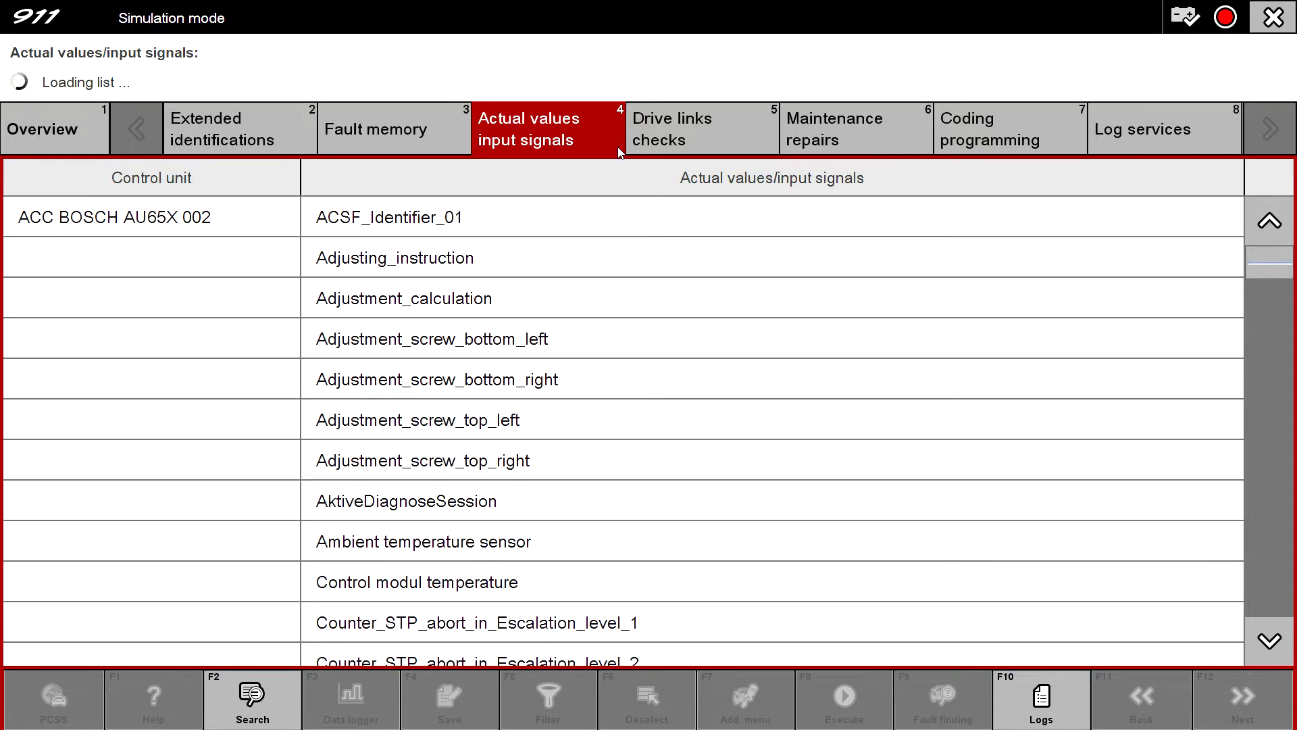
pyautogui.scroll(-4, 548, 308)
pyautogui.scroll(4, 548, 308)
pyautogui.click(523, 215)
pyautogui.press('F12')
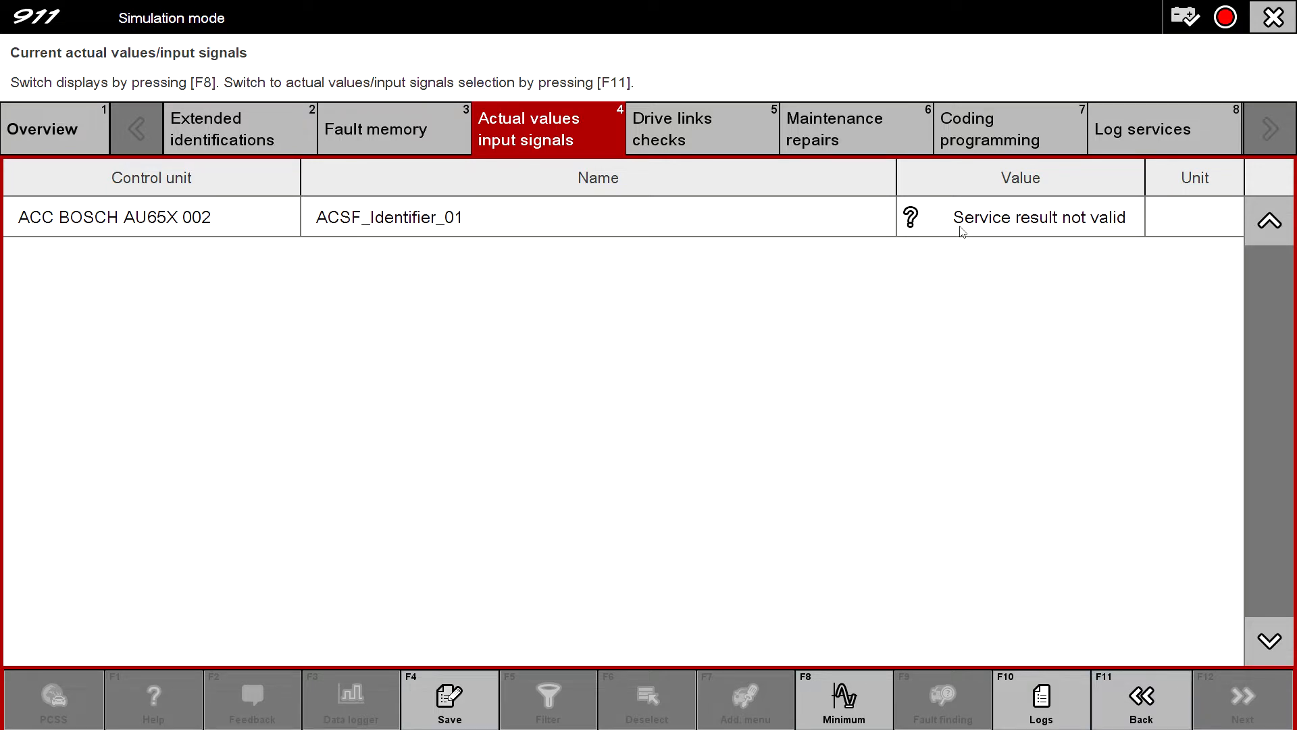
pyautogui.click(1023, 235)
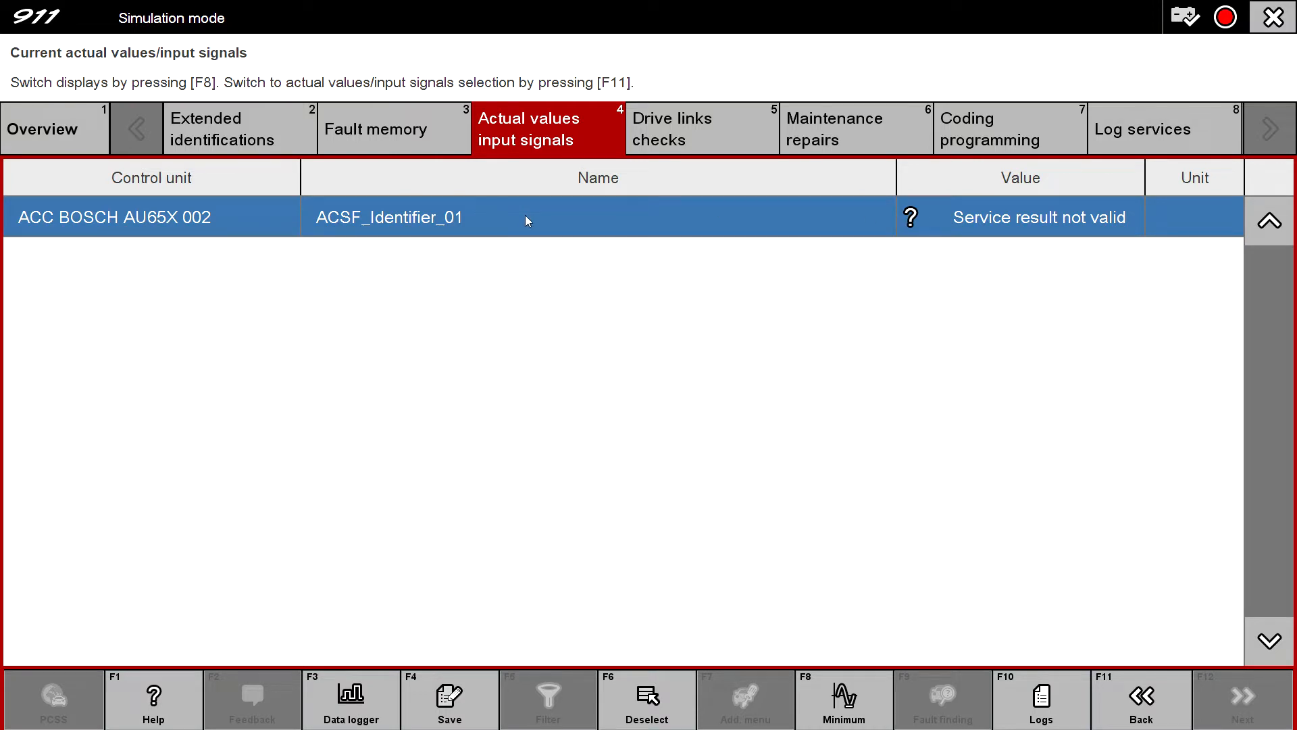
# - Browse the ACC BOSCH AU65X 002 drive links up to Lens Heater and its maintenance function PXML Entwicklungsabläufe
pyautogui.click(670, 139)
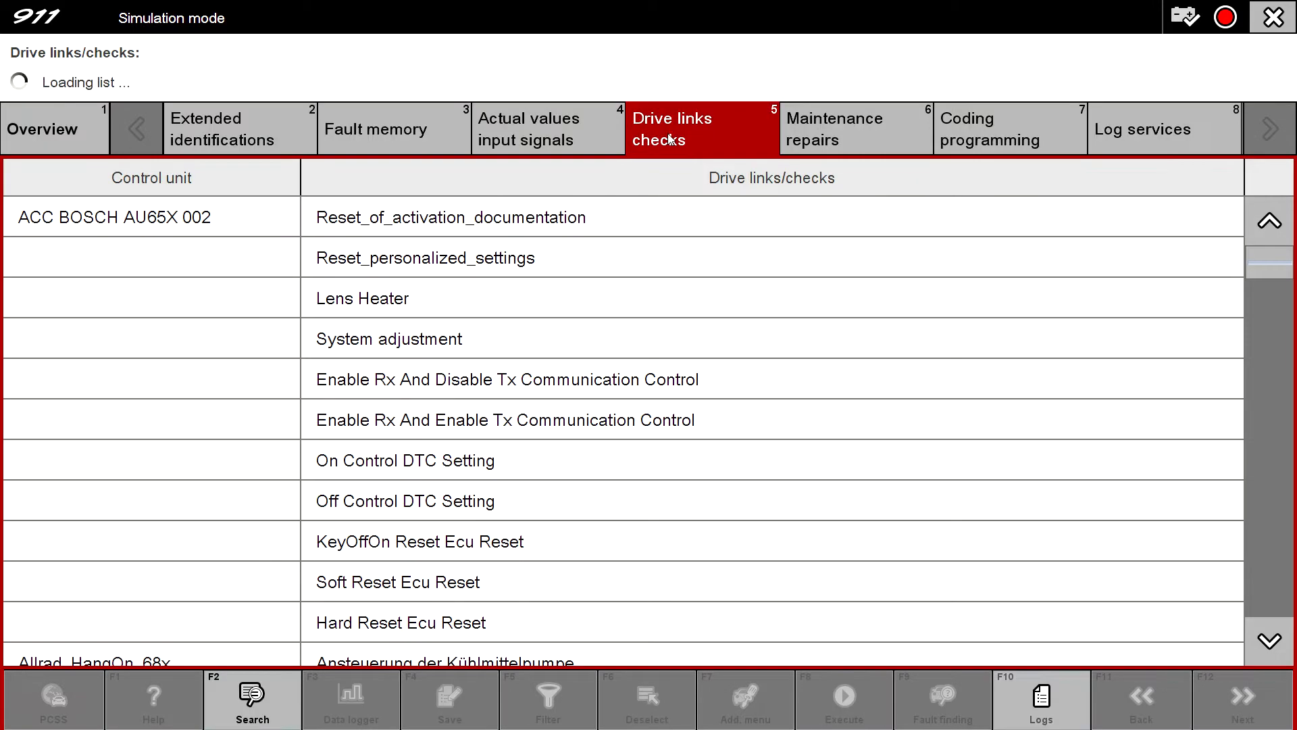
pyautogui.click(585, 217)
pyautogui.click(561, 253)
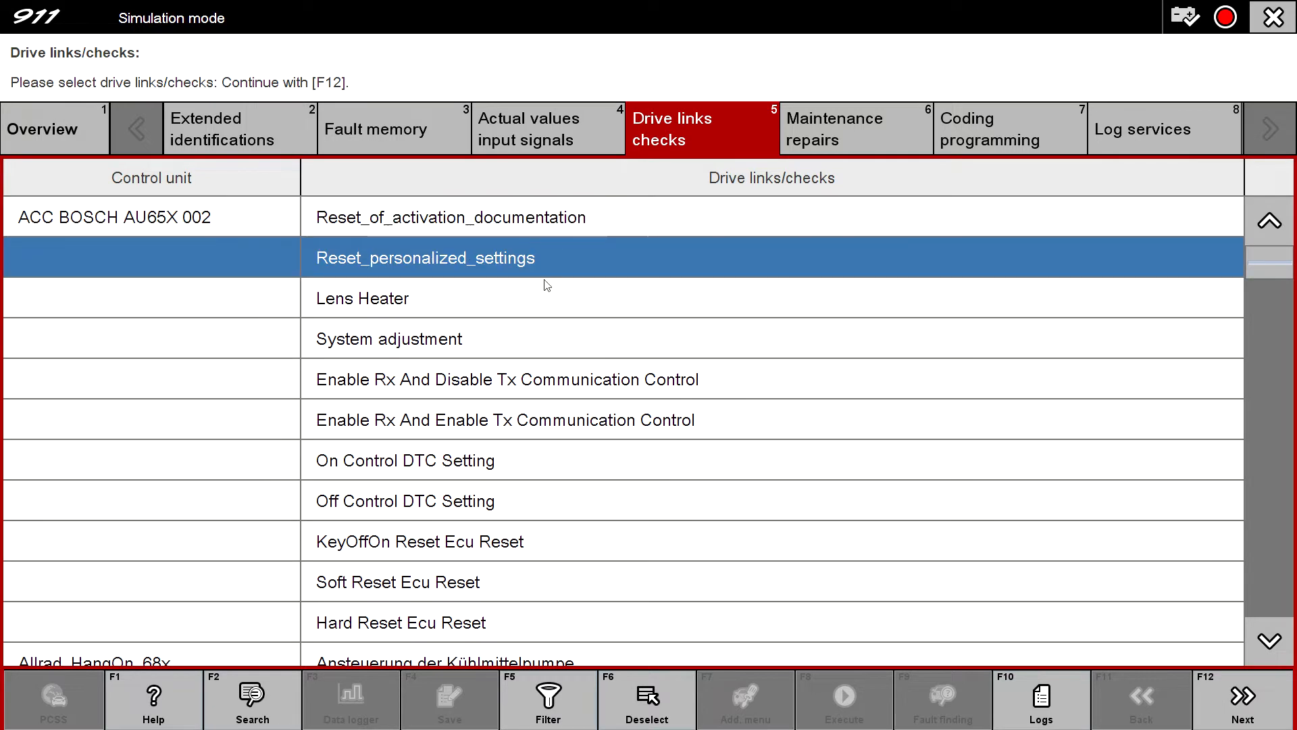
pyautogui.click(541, 285)
pyautogui.click(512, 382)
pyautogui.click(506, 354)
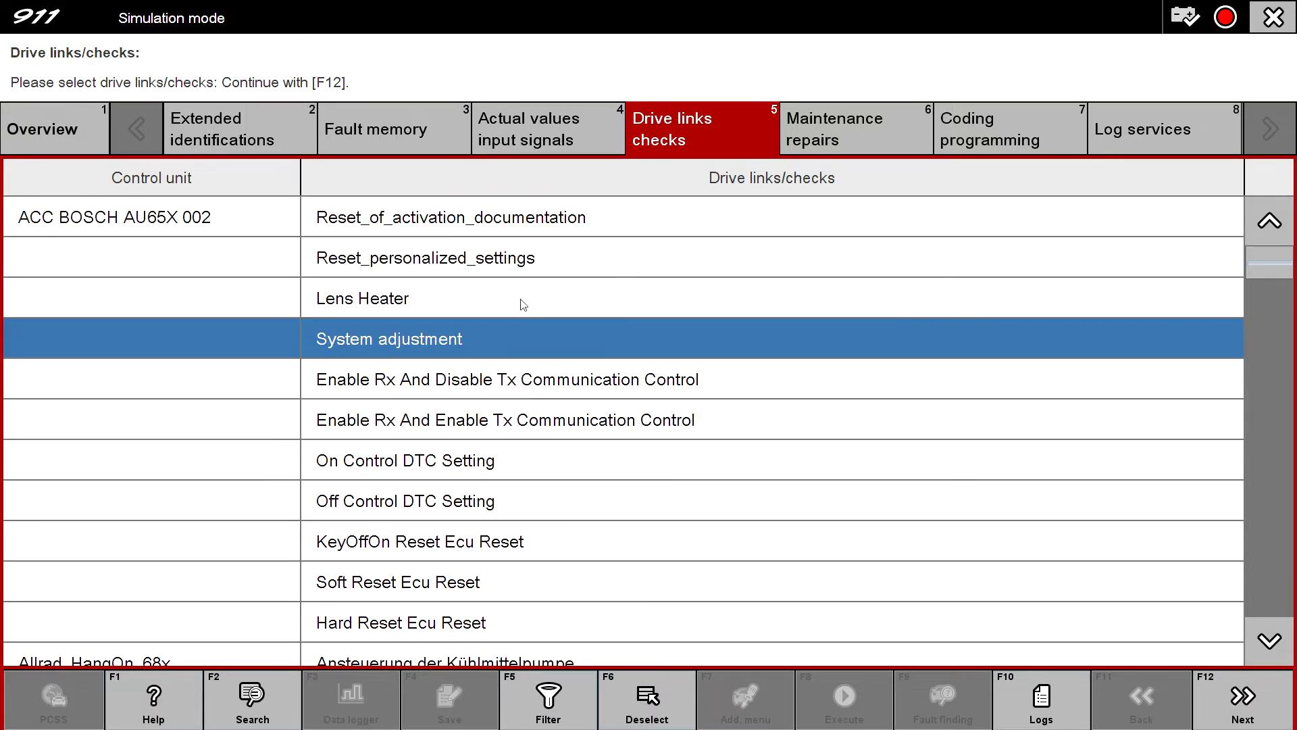
pyautogui.click(521, 301)
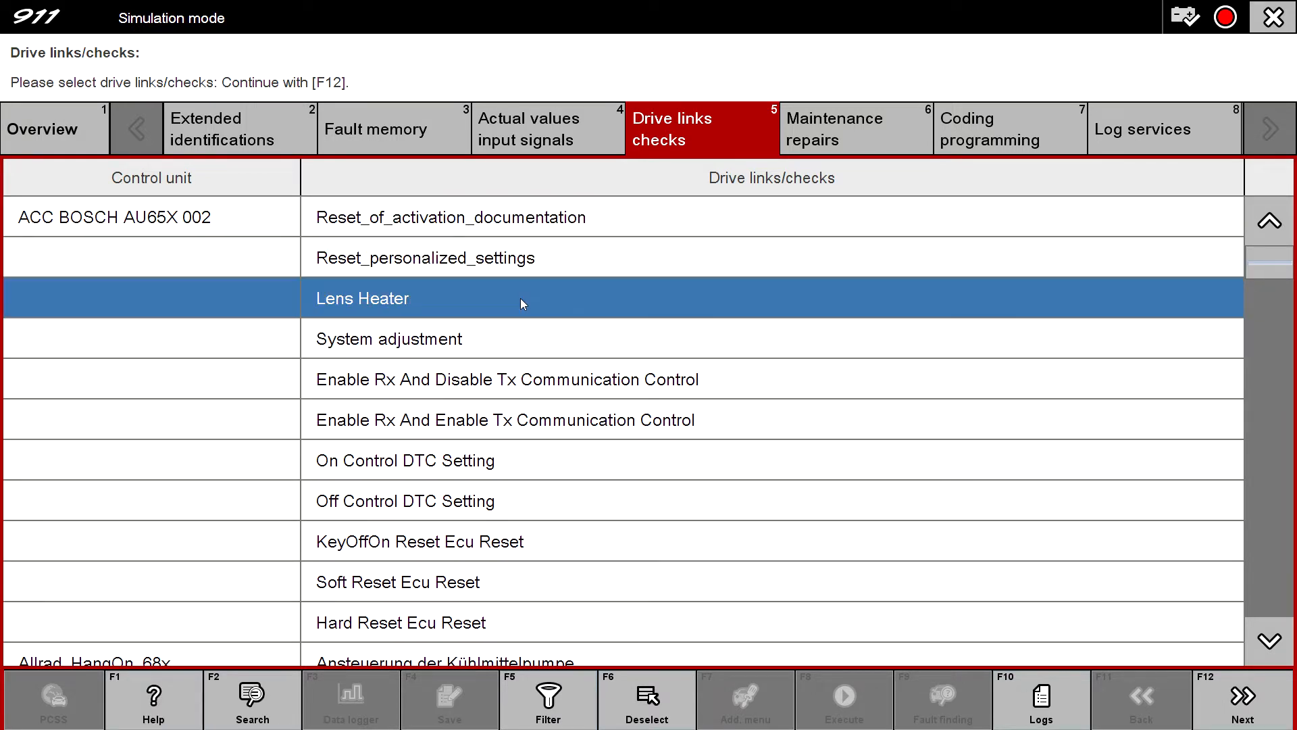
pyautogui.click(850, 128)
pyautogui.click(674, 291)
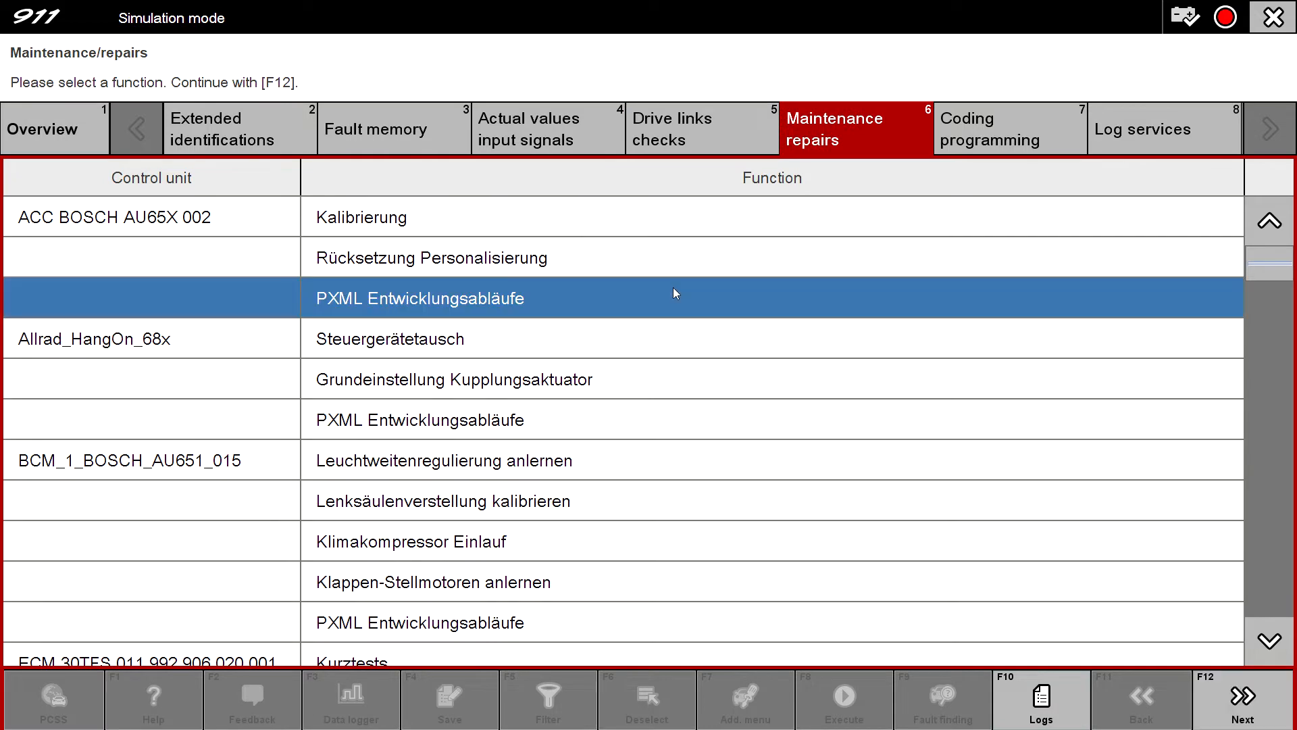
# - Read out all coding values of the control units using Manual coding without coding rules (development)
pyautogui.click(1031, 132)
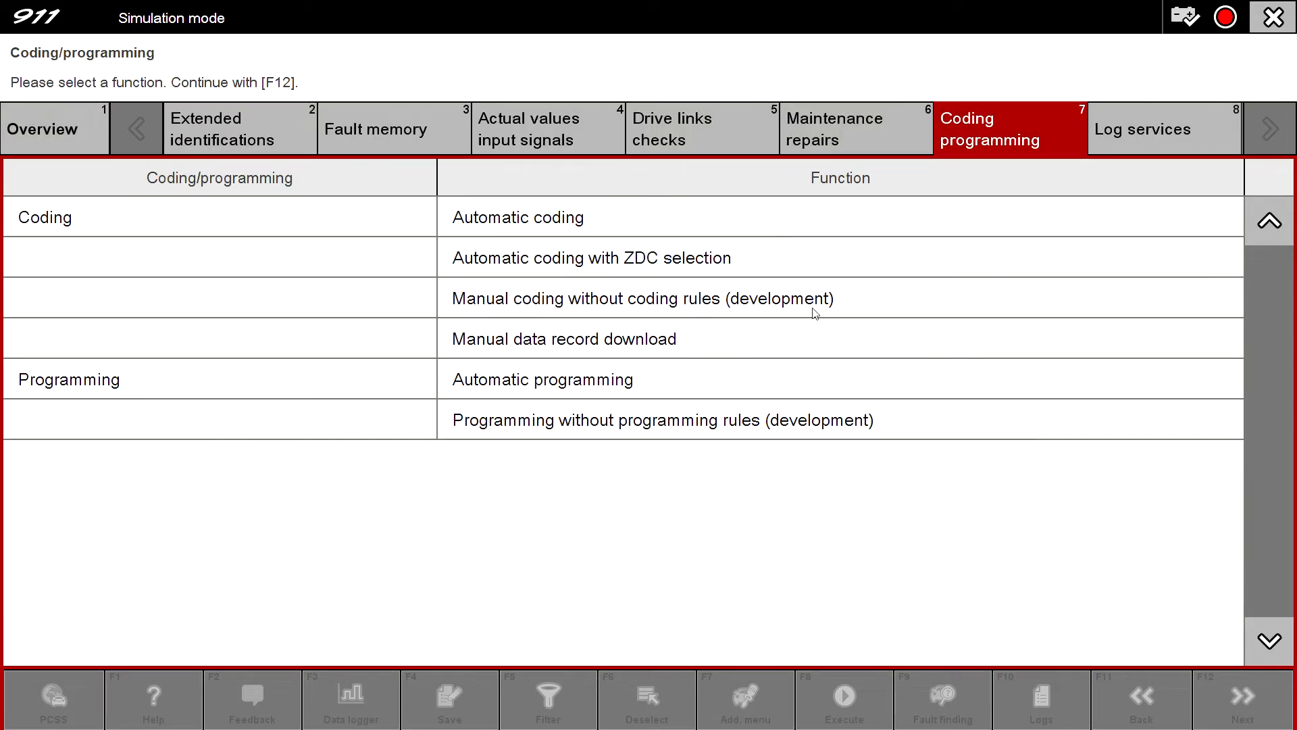
pyautogui.click(814, 310)
pyautogui.click(1245, 686)
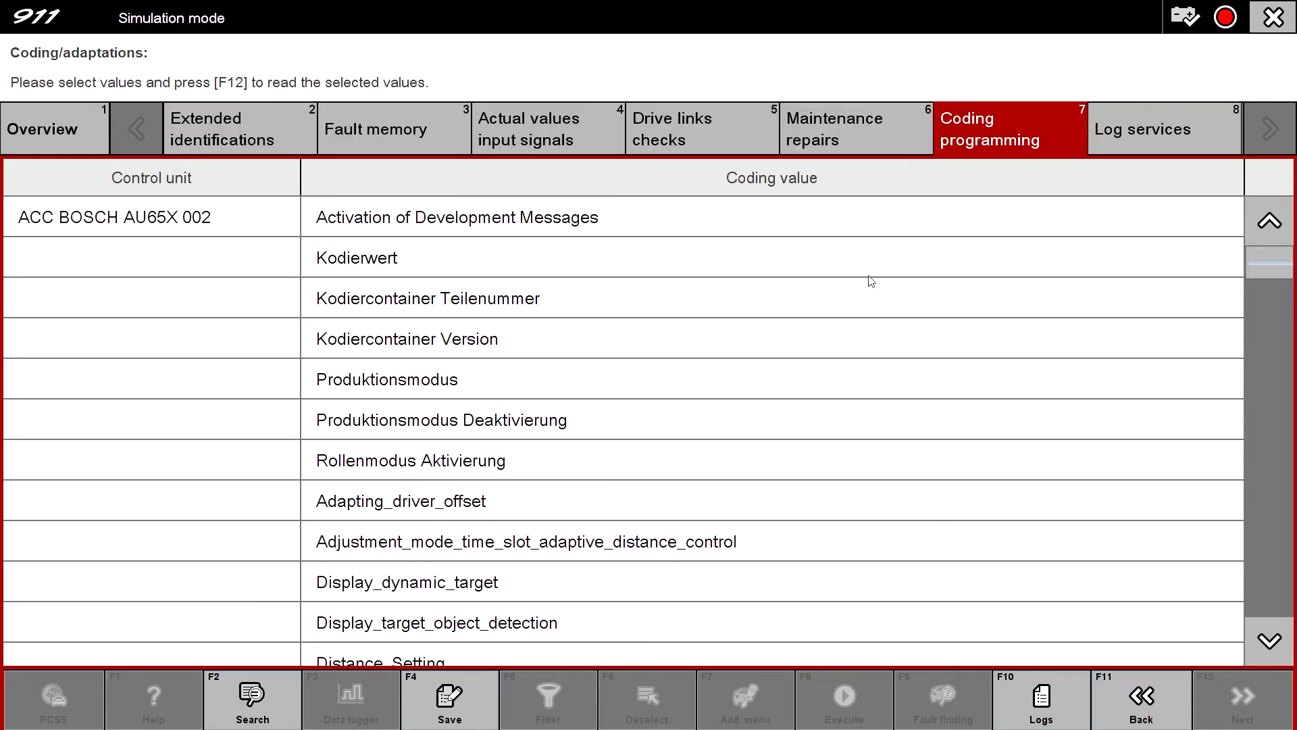
pyautogui.click(870, 275)
pyautogui.hotkey('ctrl', 'a')
pyautogui.click(1242, 695)
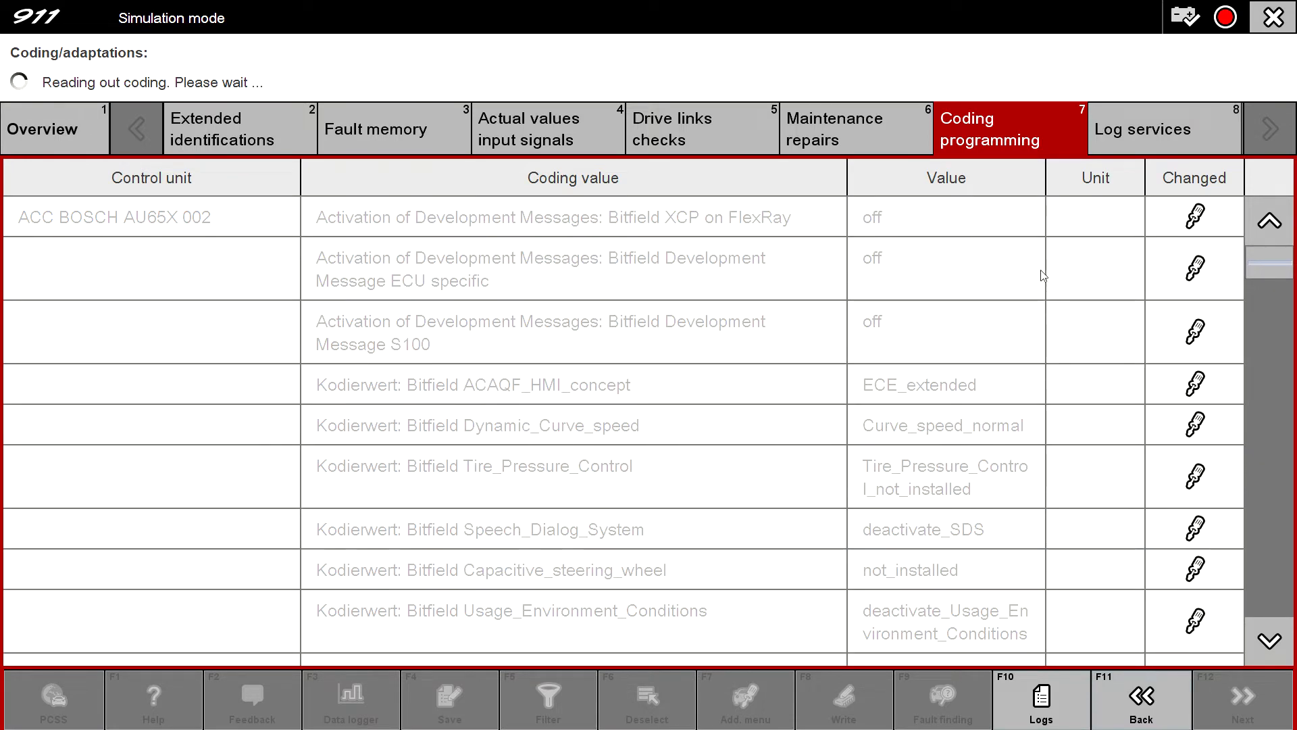
# - Look through the coding values being read out, from ACC BOSCH AU65X 002 down to the Airbag VW31 SME AU65x entries
pyautogui.scroll(-10, 1027, 490)
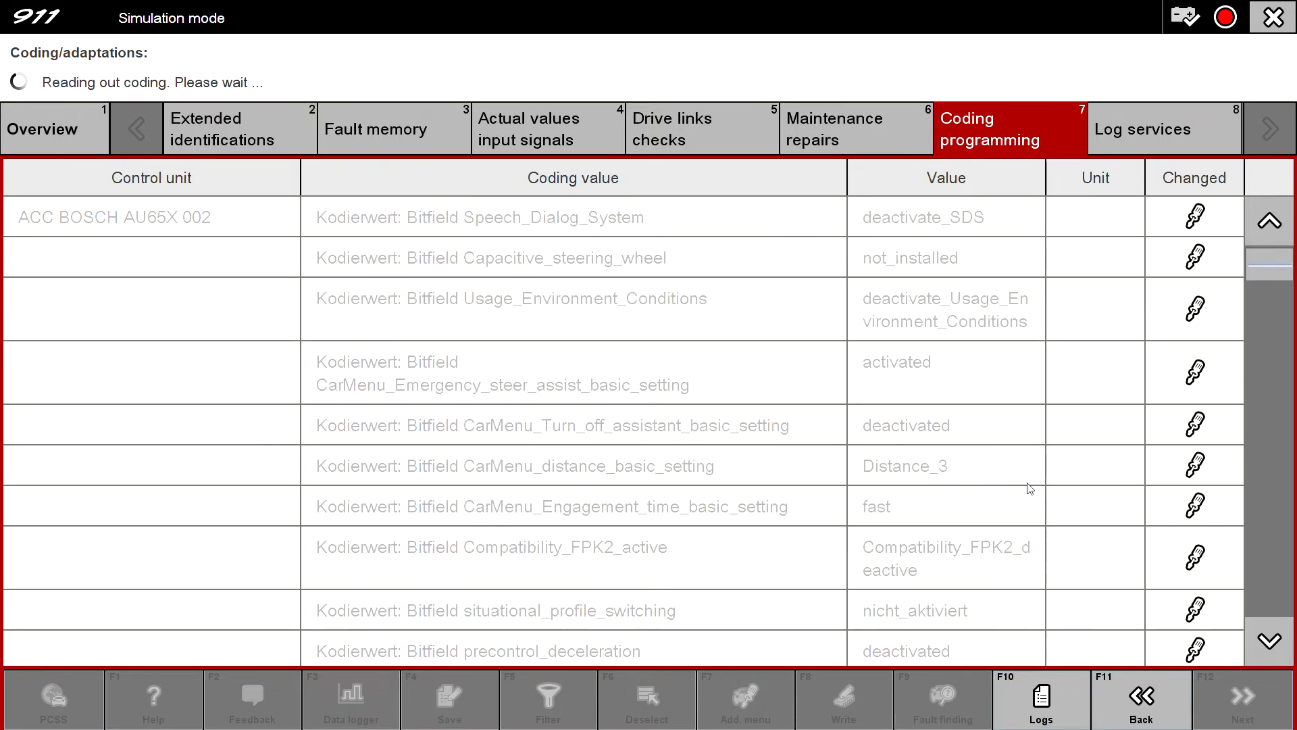
pyautogui.scroll(-15, 1024, 507)
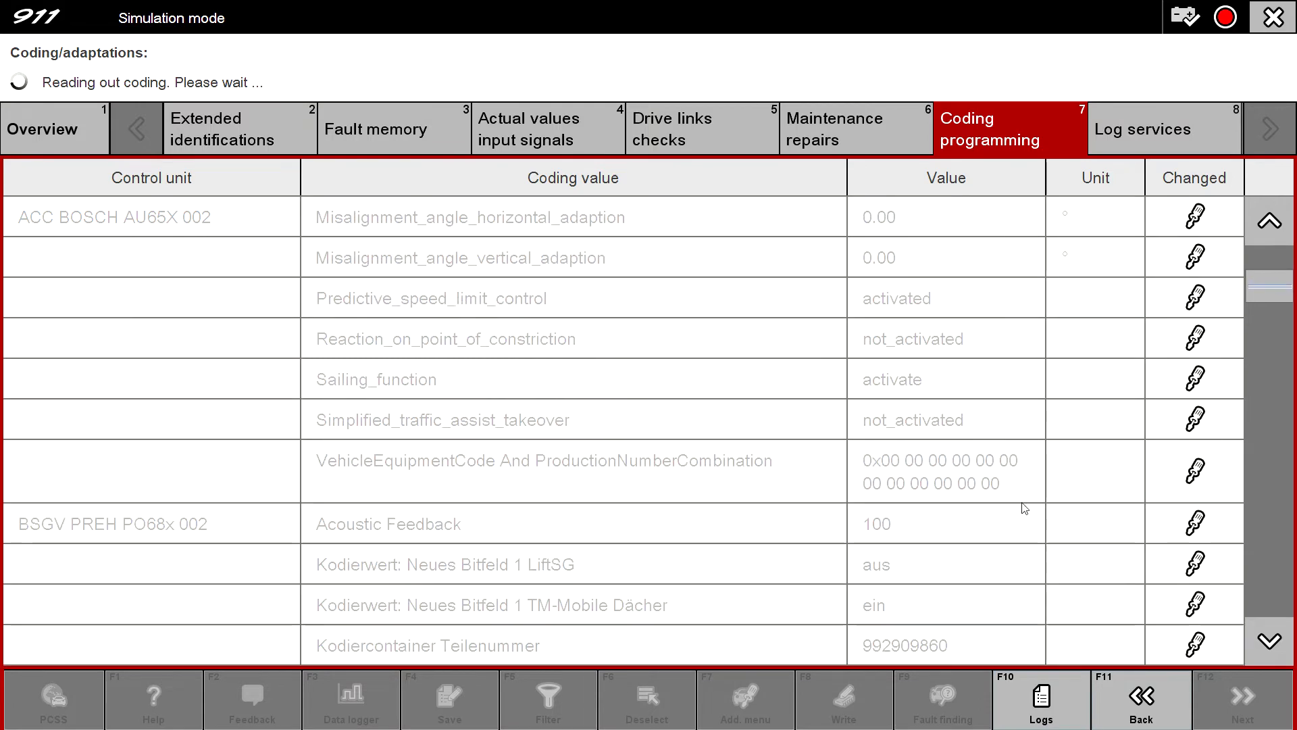
pyautogui.scroll(-20, 1026, 509)
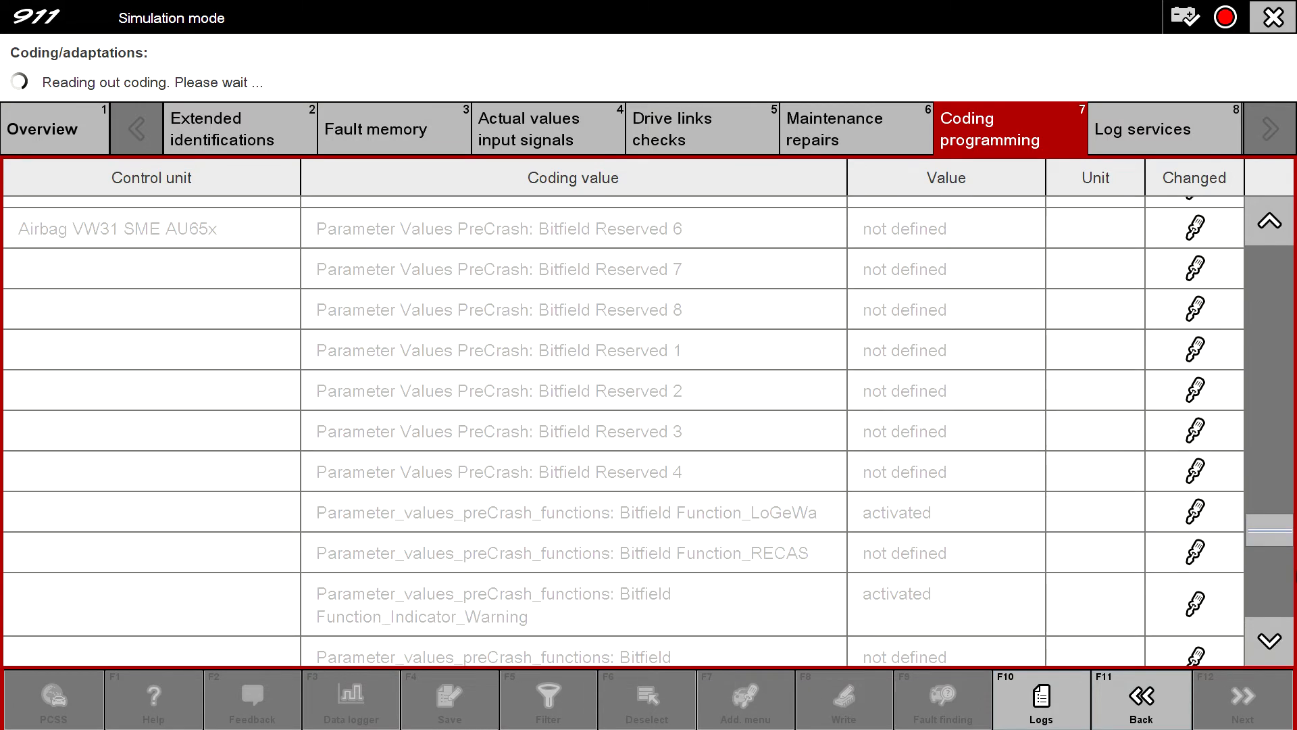
# - Open the list of simulation data logs while the coding values are being read out
pyautogui.click(1051, 707)
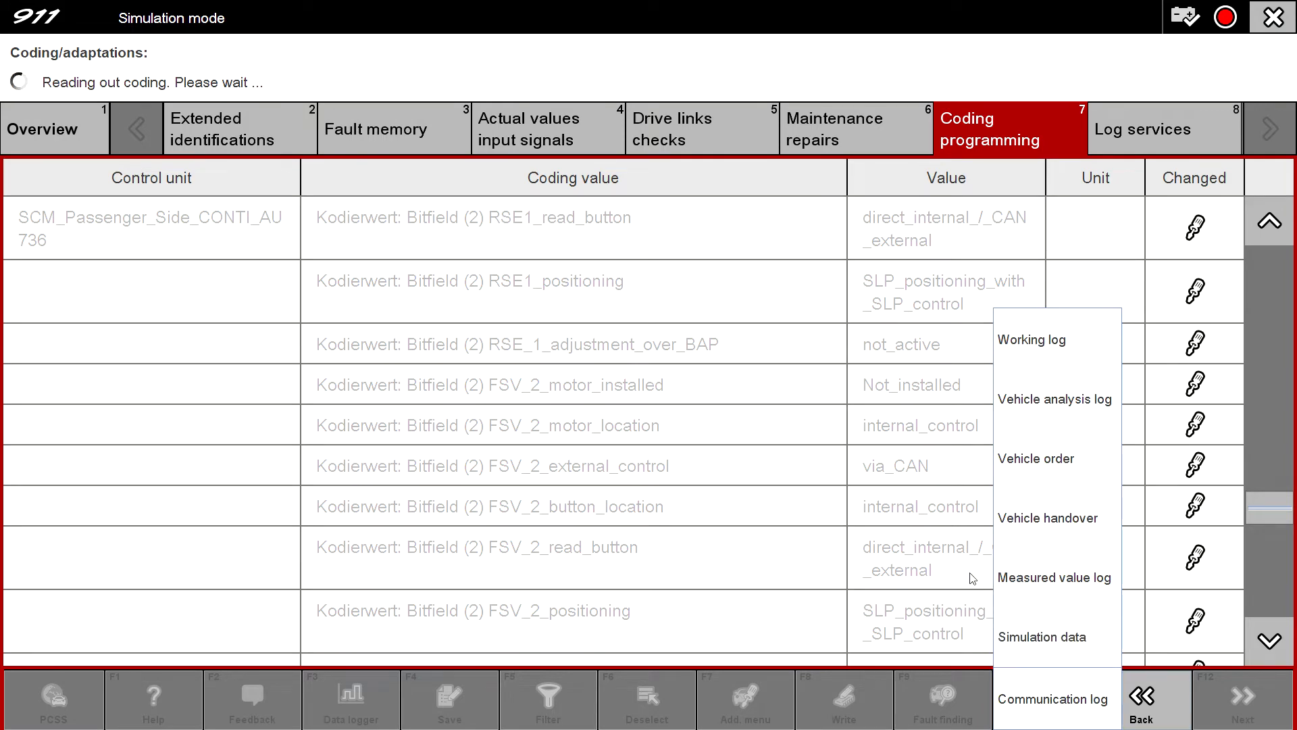
pyautogui.click(846, 563)
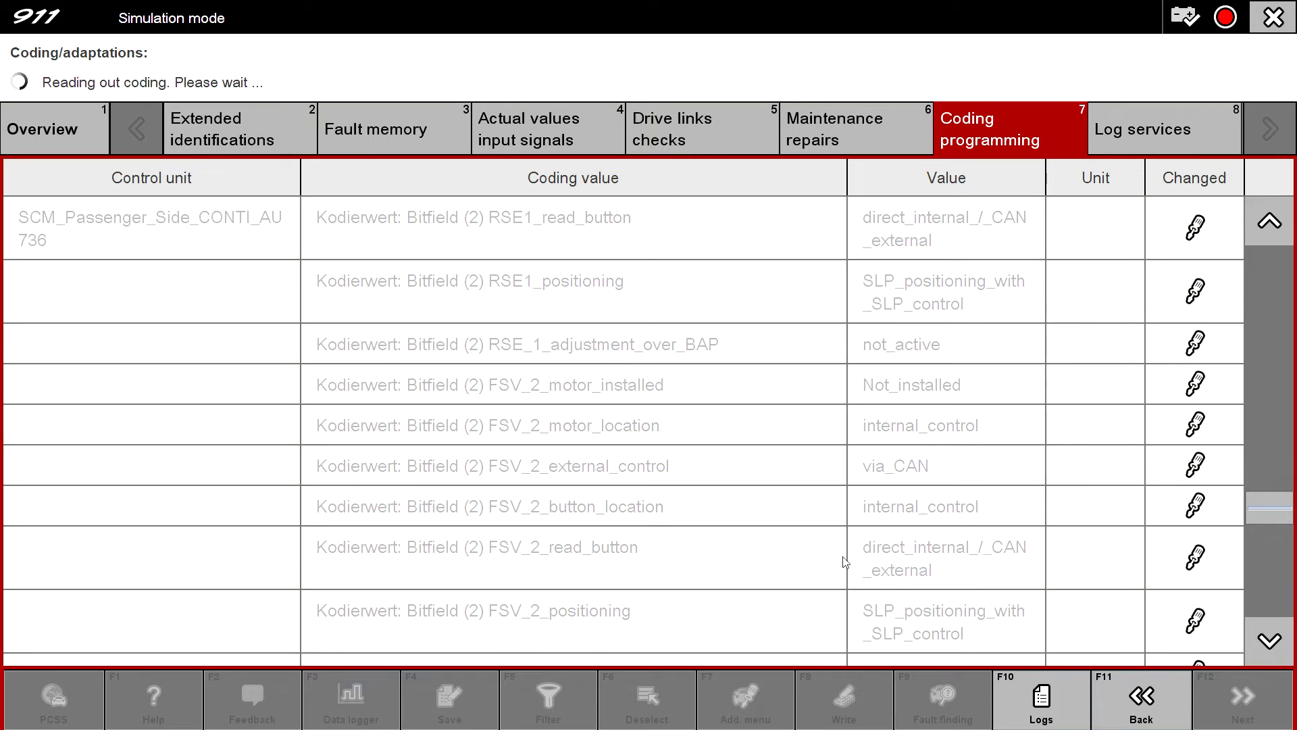
pyautogui.click(1041, 700)
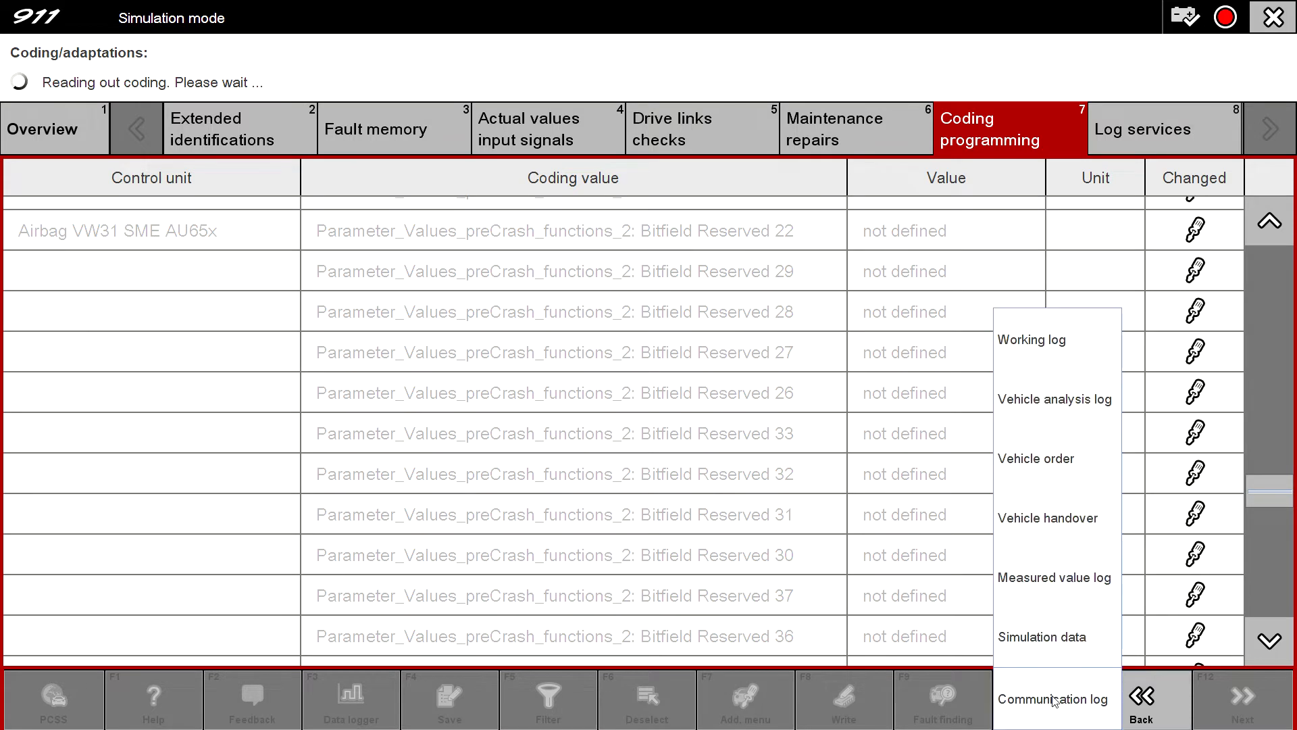
pyautogui.click(1061, 634)
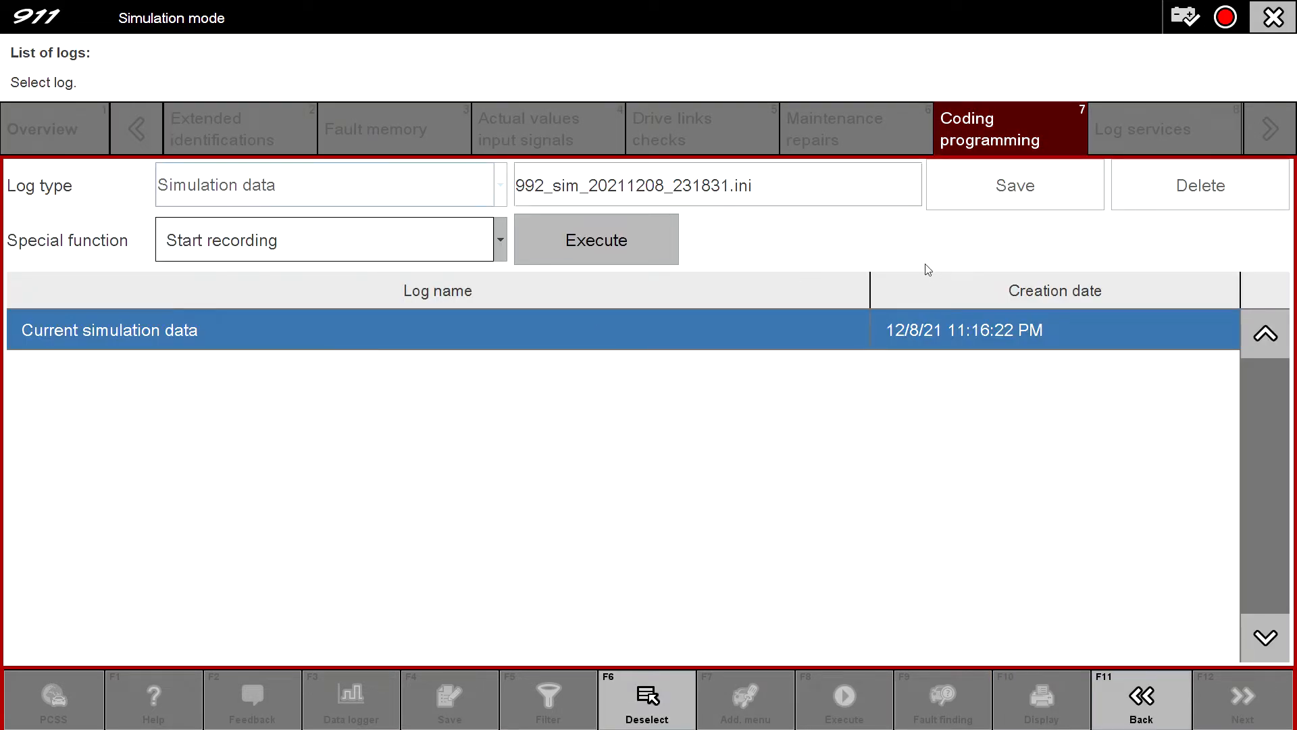
# - Stop the simulation data recording by executing the special function Stop recording
pyautogui.click(420, 237)
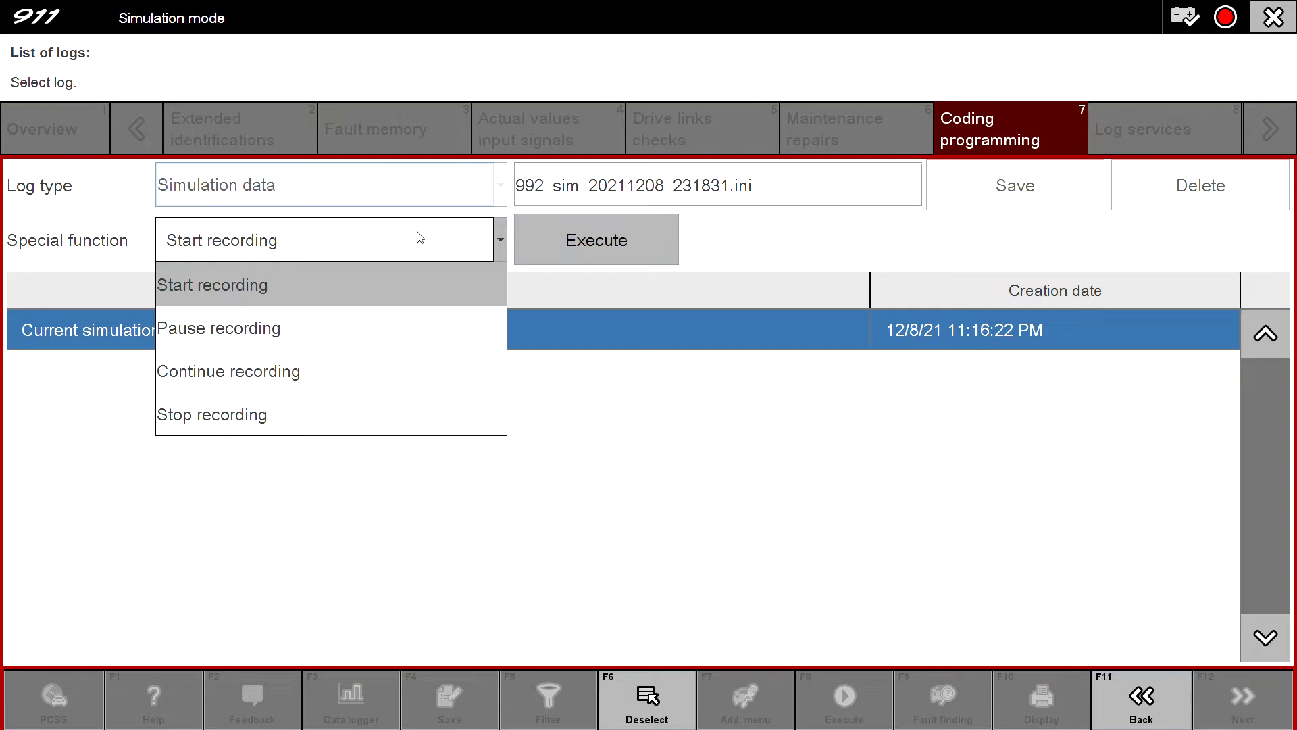
pyautogui.click(396, 399)
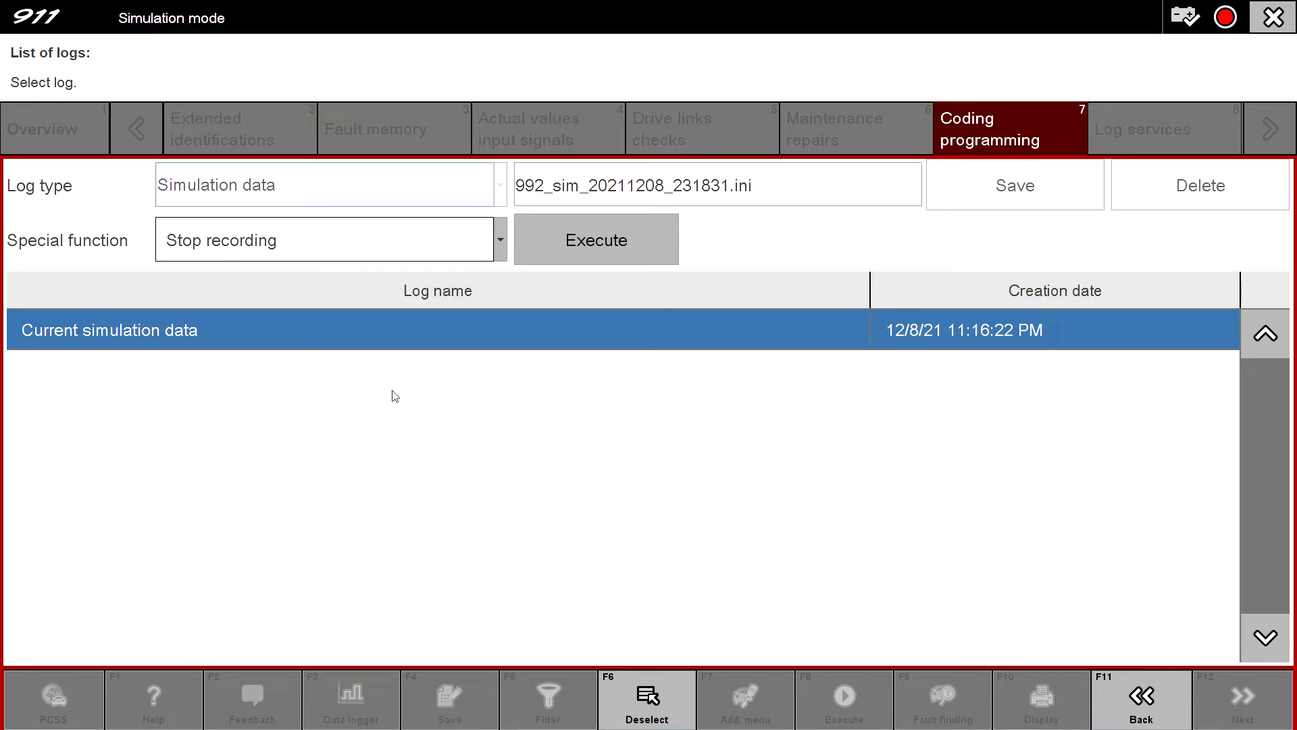
pyautogui.click(460, 254)
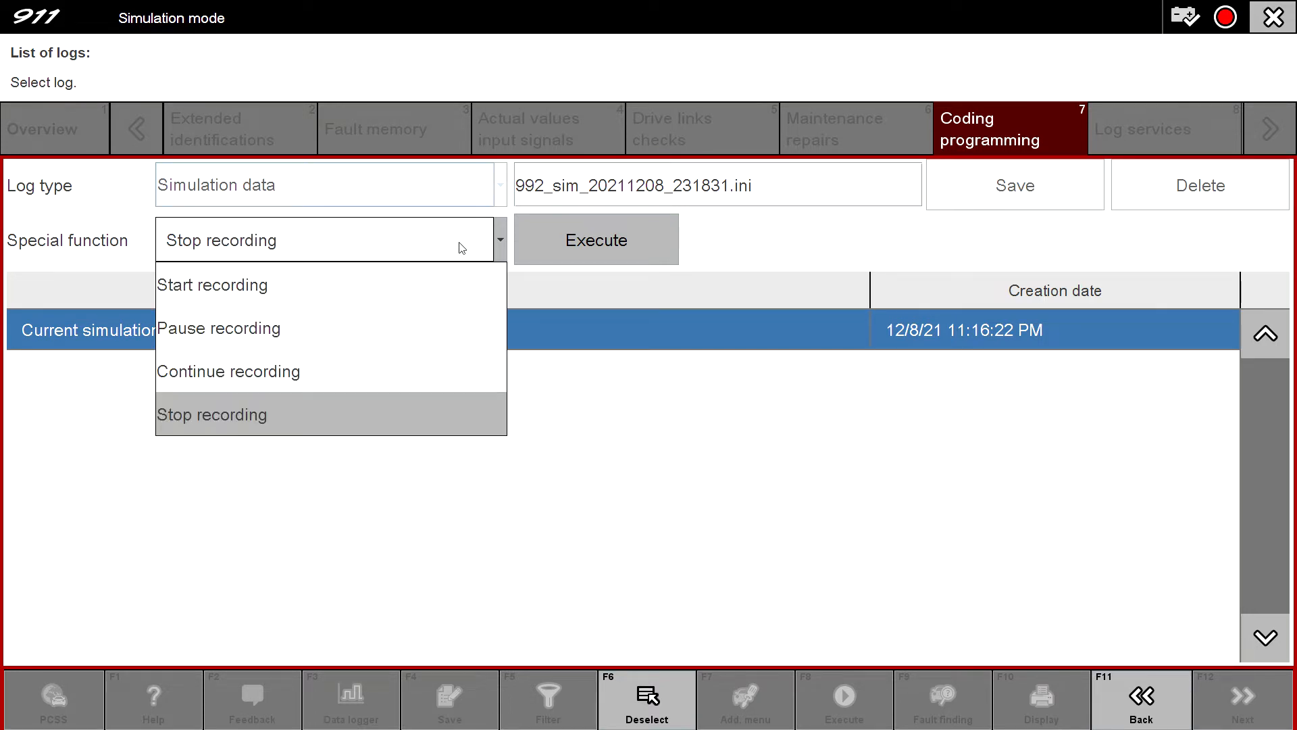
pyautogui.click(319, 433)
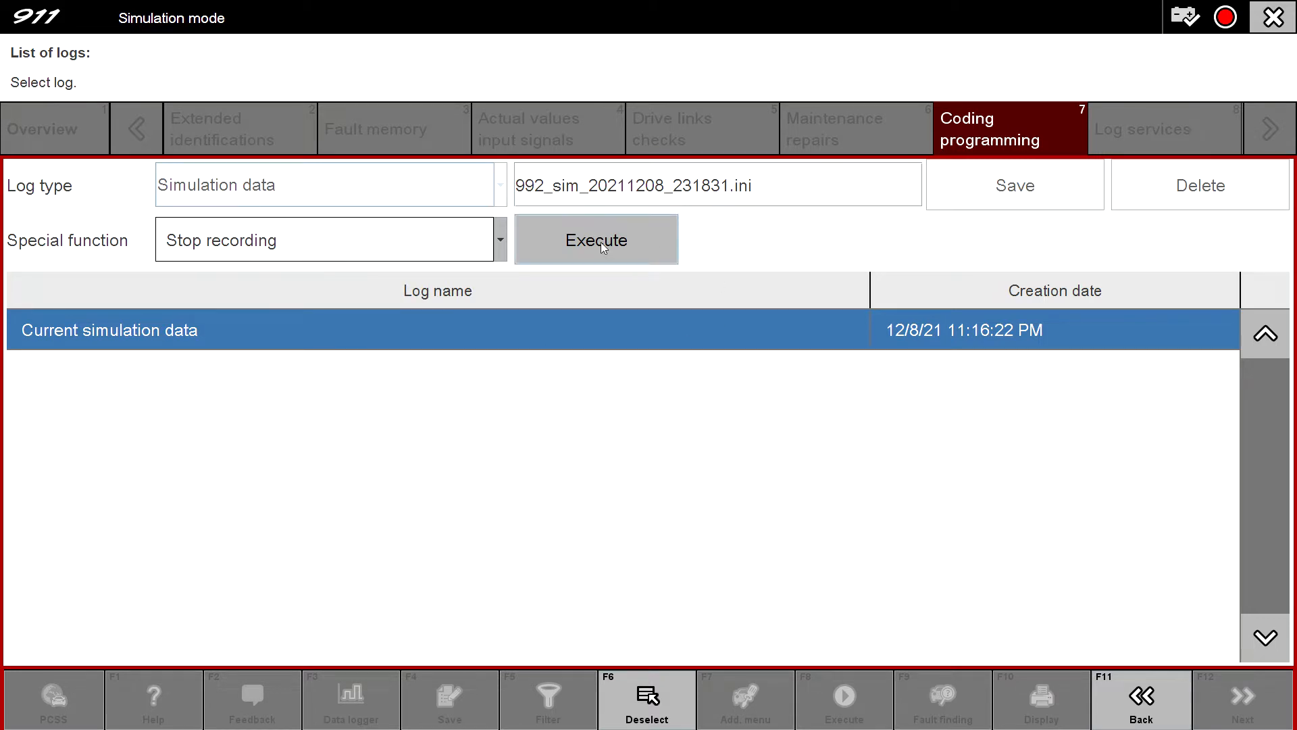
pyautogui.click(449, 240)
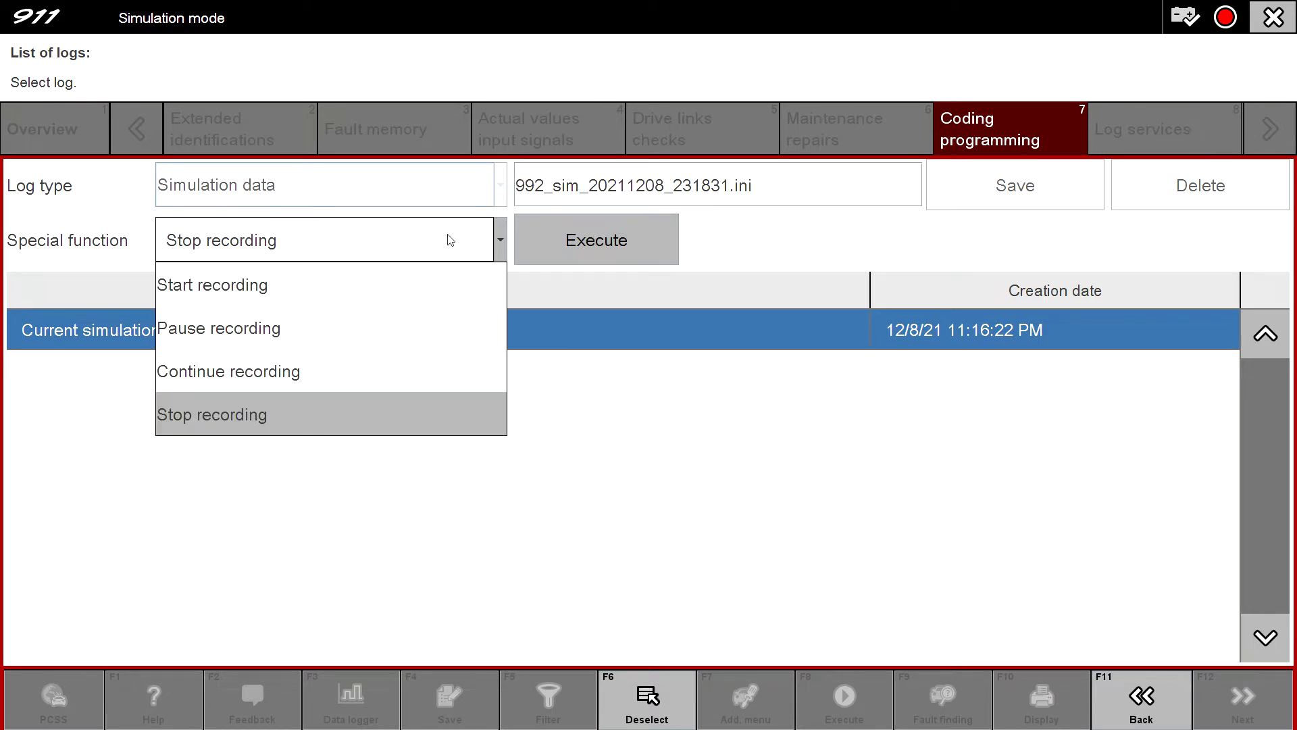
pyautogui.click(338, 423)
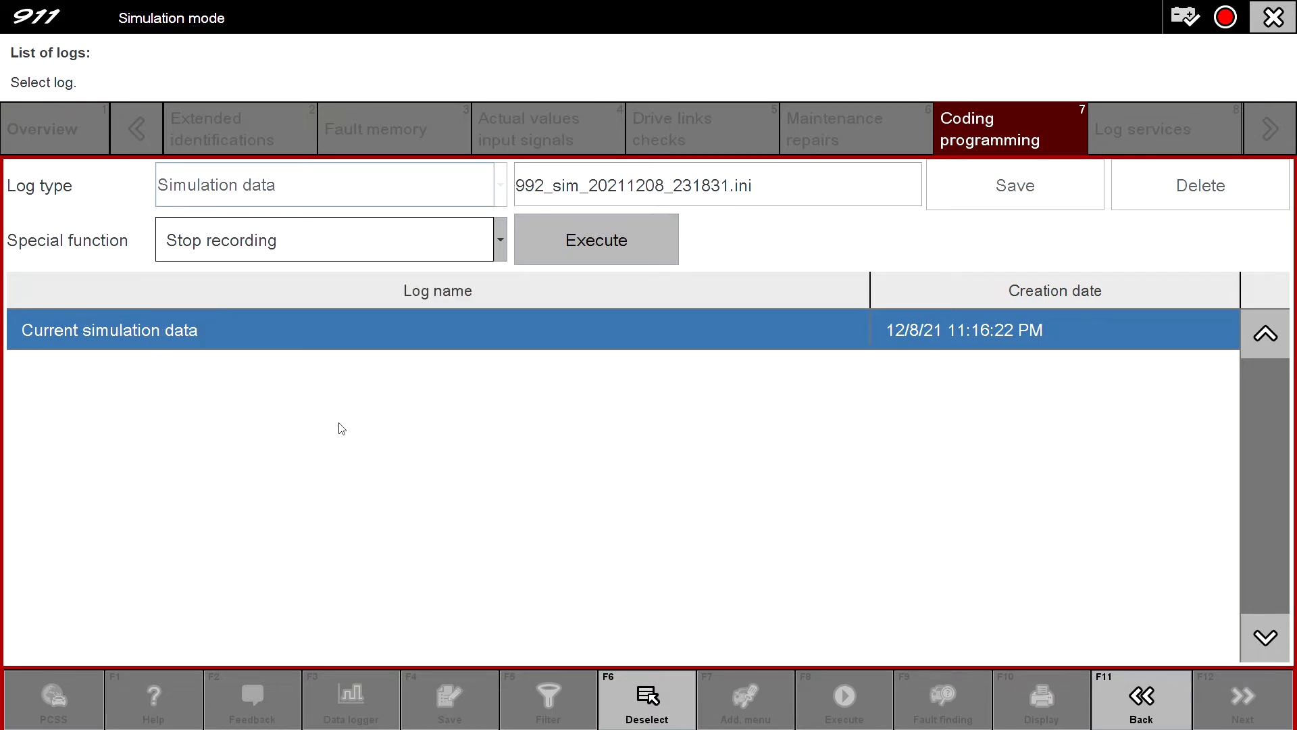
pyautogui.click(642, 237)
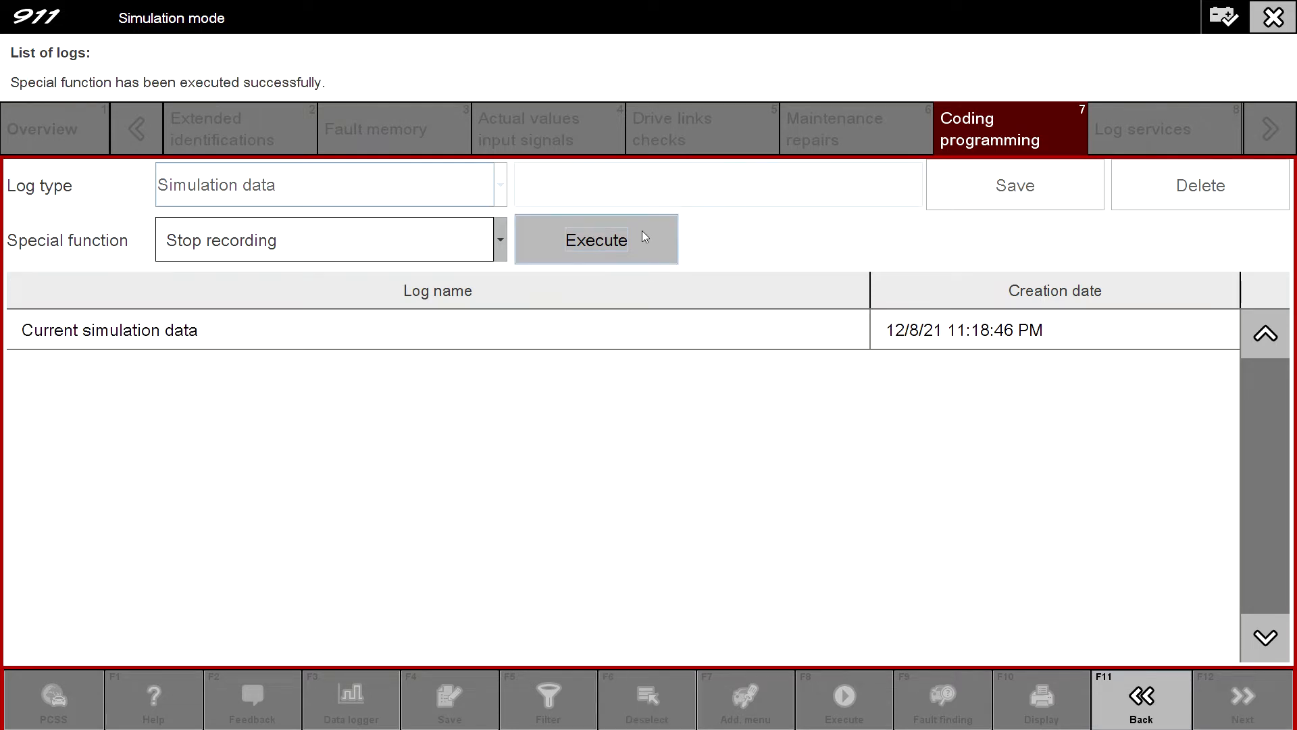
# - Save the current simulation data under the file name 992_sim_20211208_231852QQQ.ini and select the saved log
pyautogui.click(623, 332)
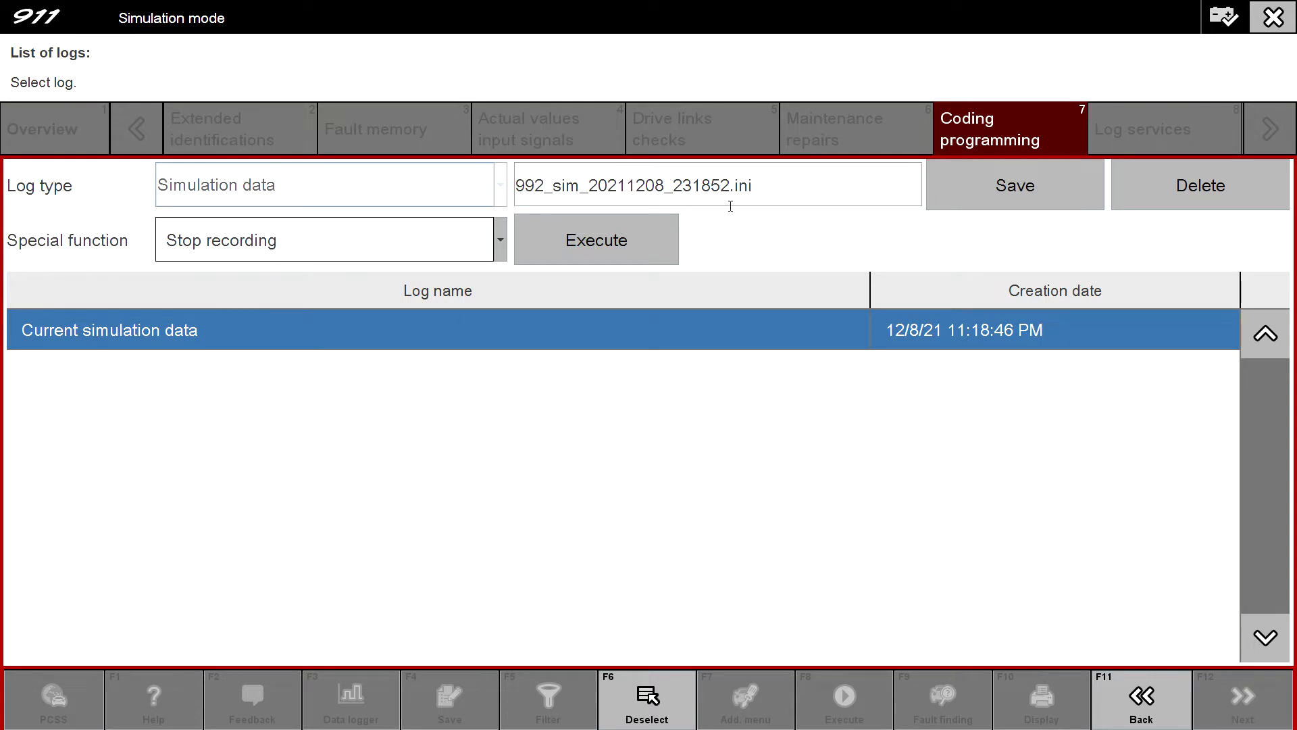
pyautogui.write('QQQ')
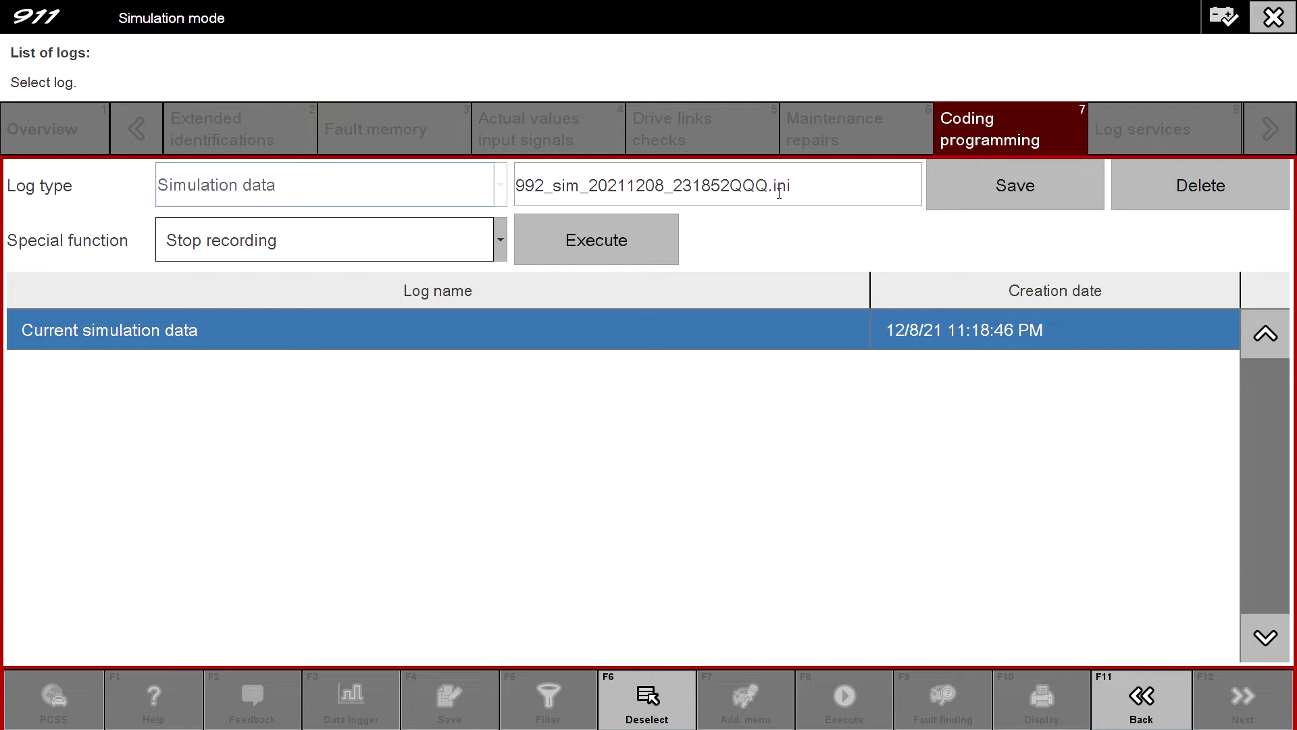
pyautogui.click(1012, 191)
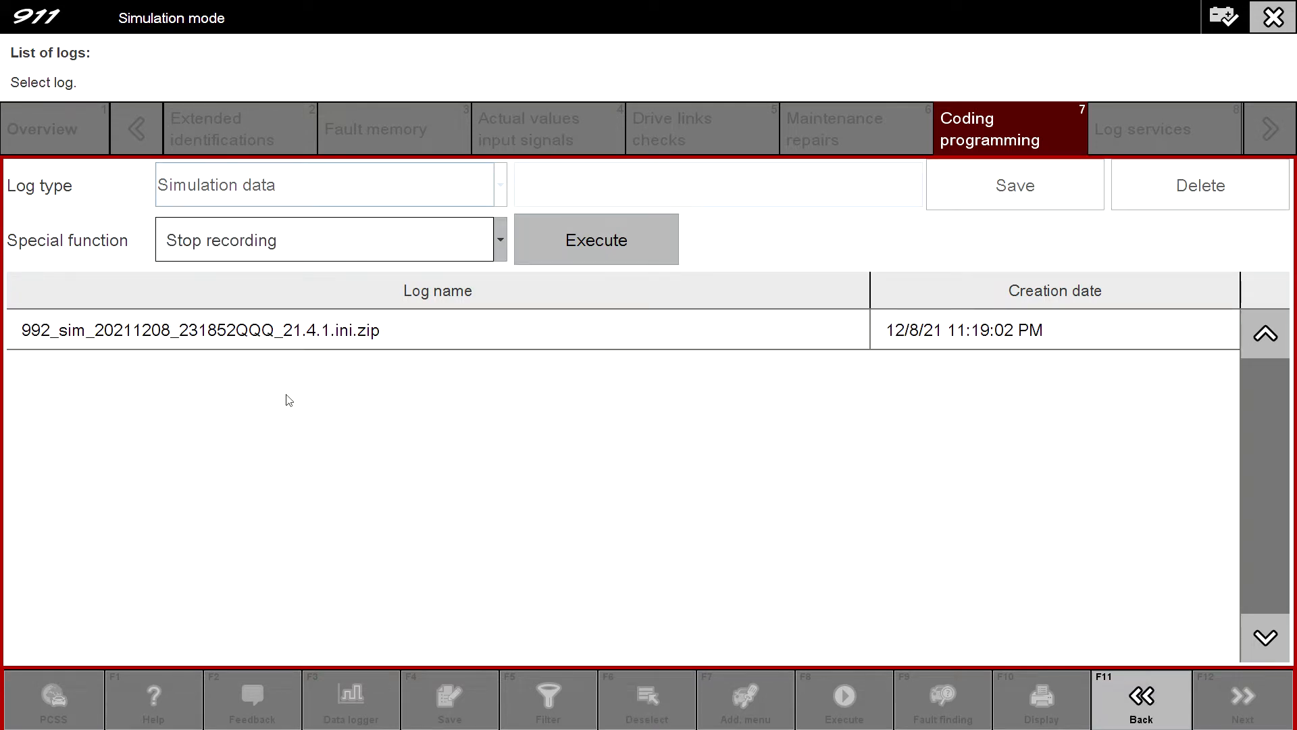
pyautogui.click(238, 334)
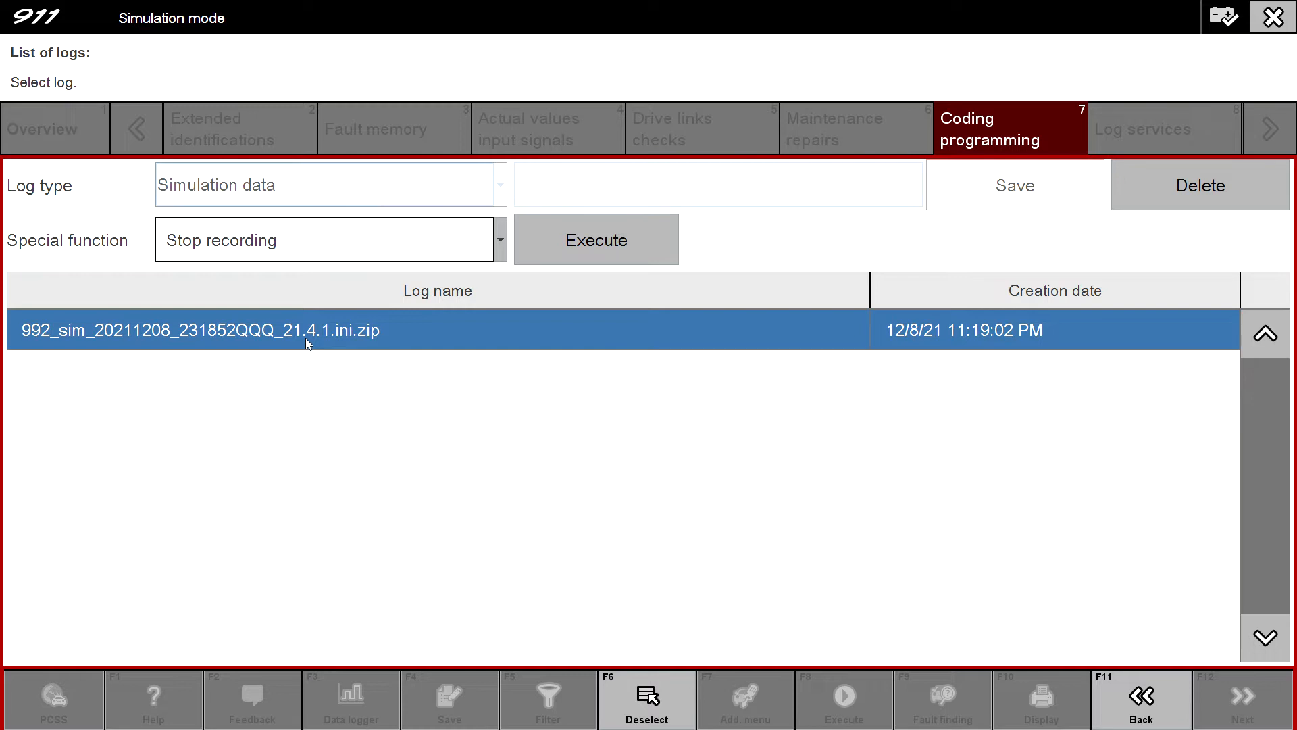
# - Return from the log list to the coding values of BCM_1_BOSCH_AU651_015 and leave the coding values list
pyautogui.click(1169, 719)
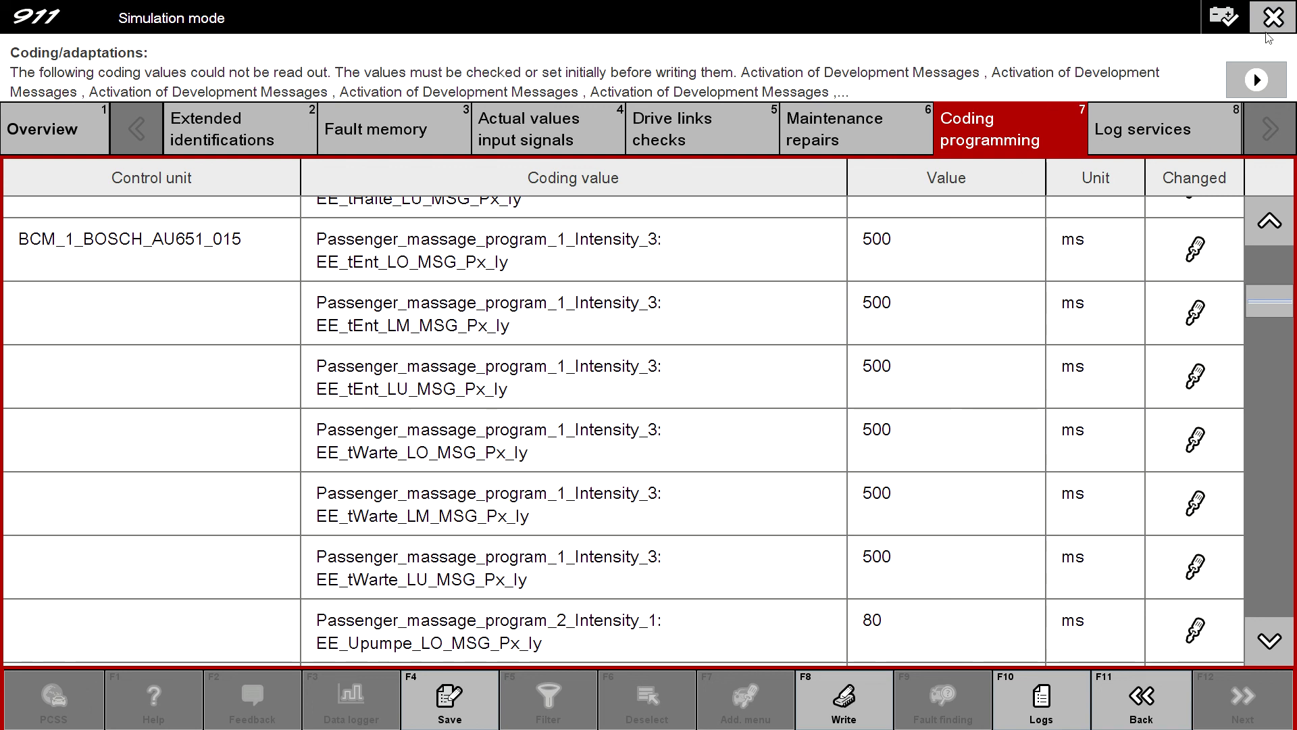
pyautogui.click(967, 397)
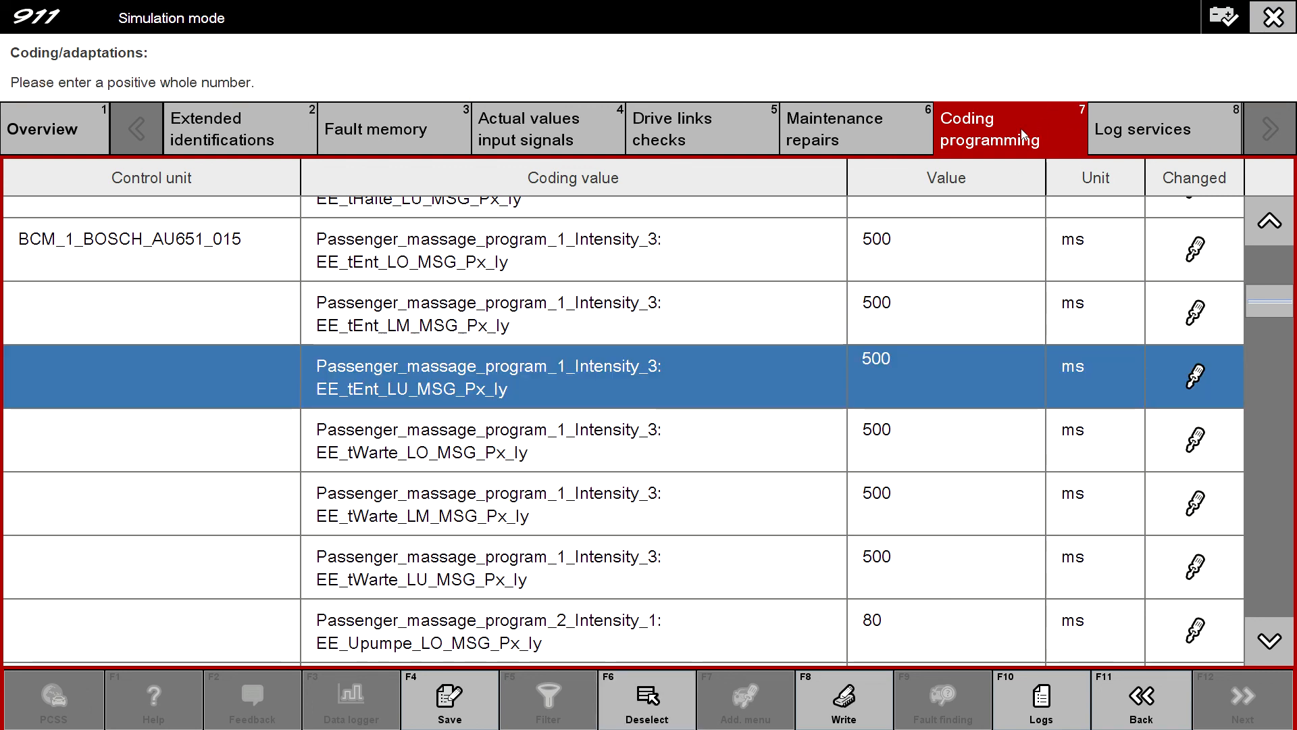
pyautogui.click(1285, 11)
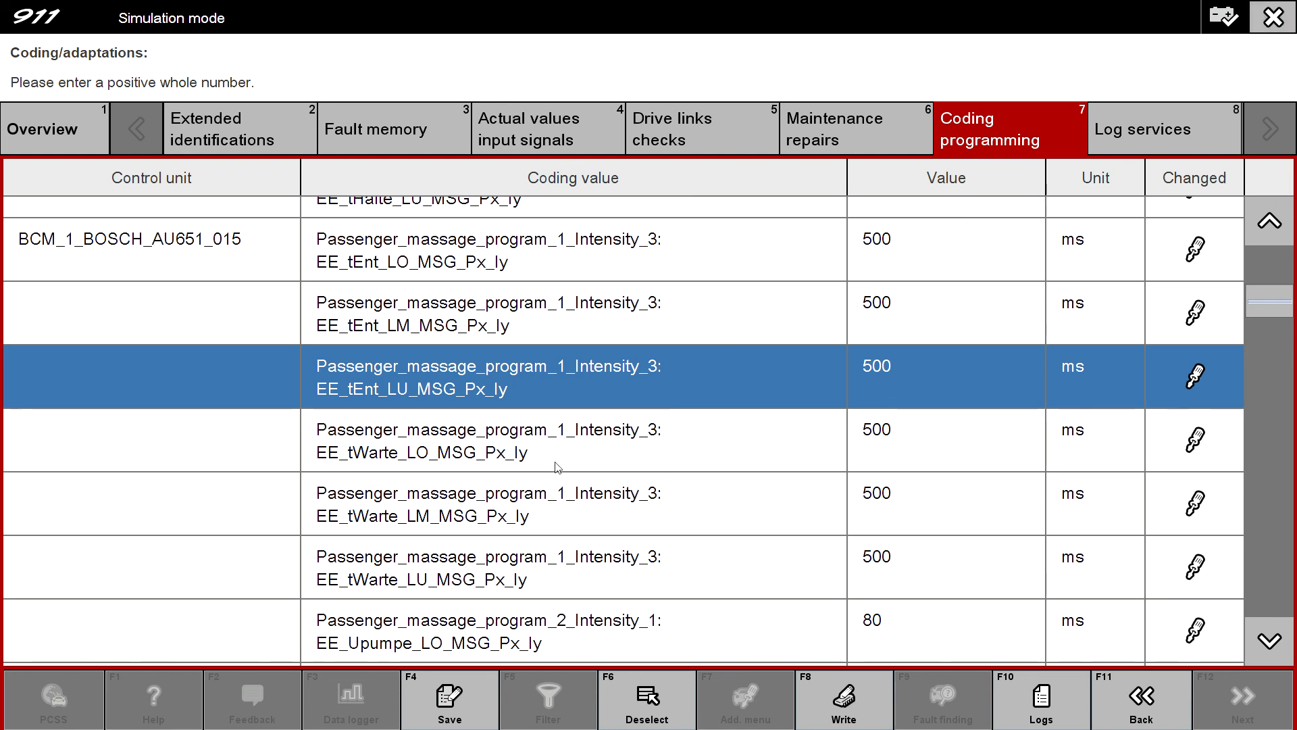
pyautogui.press('F11')
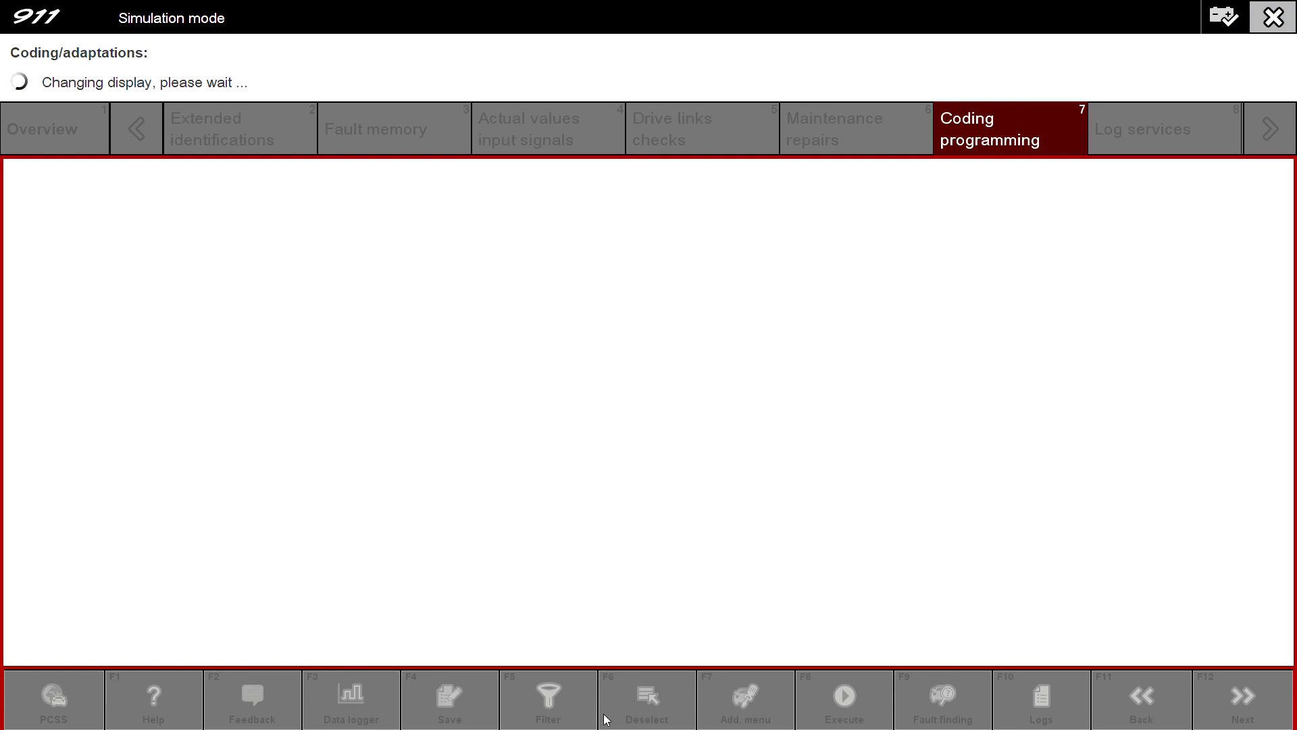